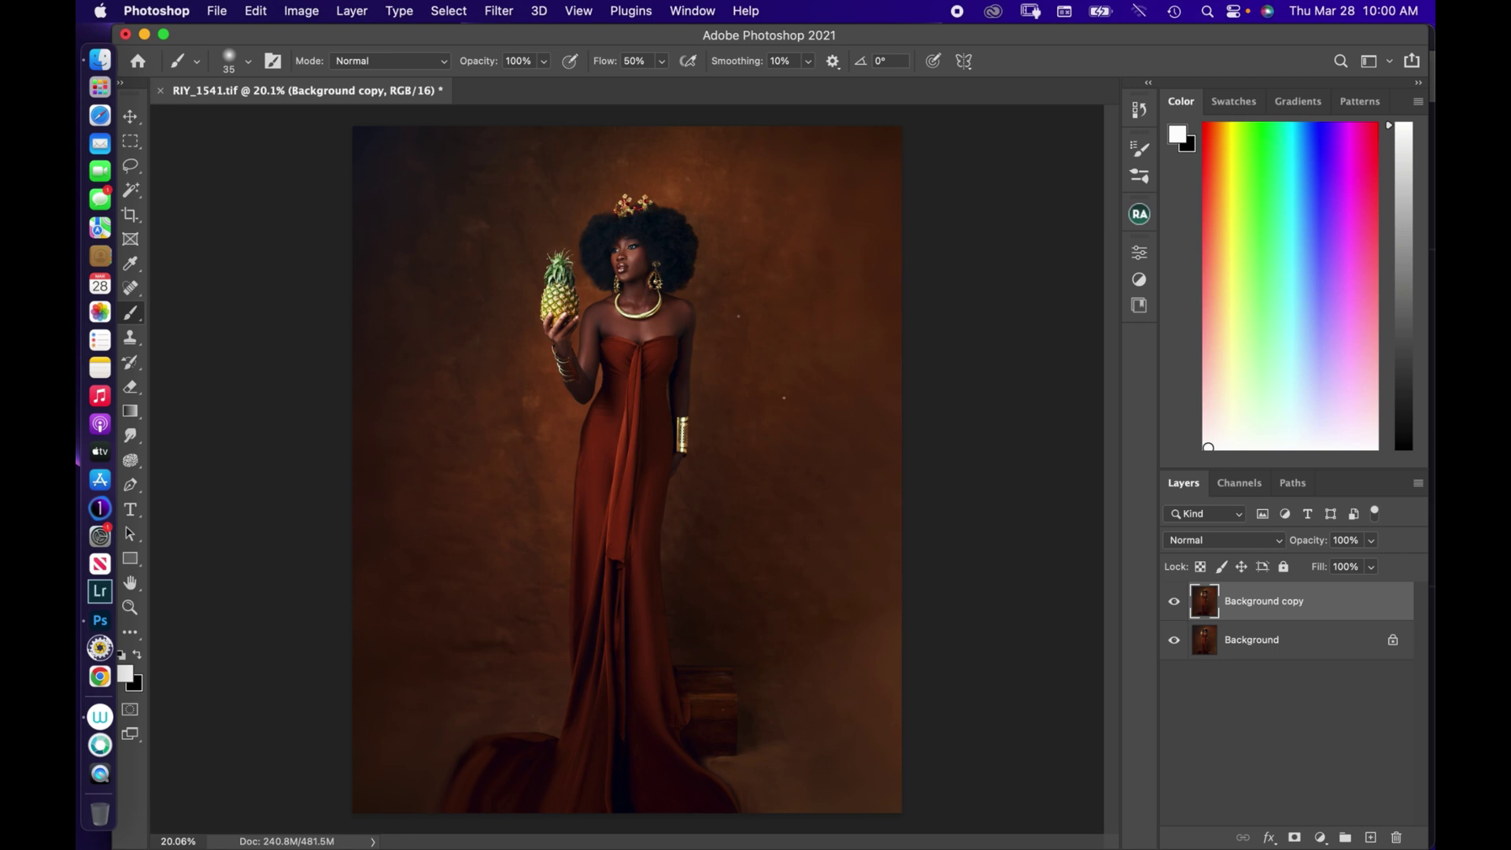
- Drag Clouds.jpg from the Downloads > Backgrounds folder into the portrait as a new layer
left_click(111, 66)
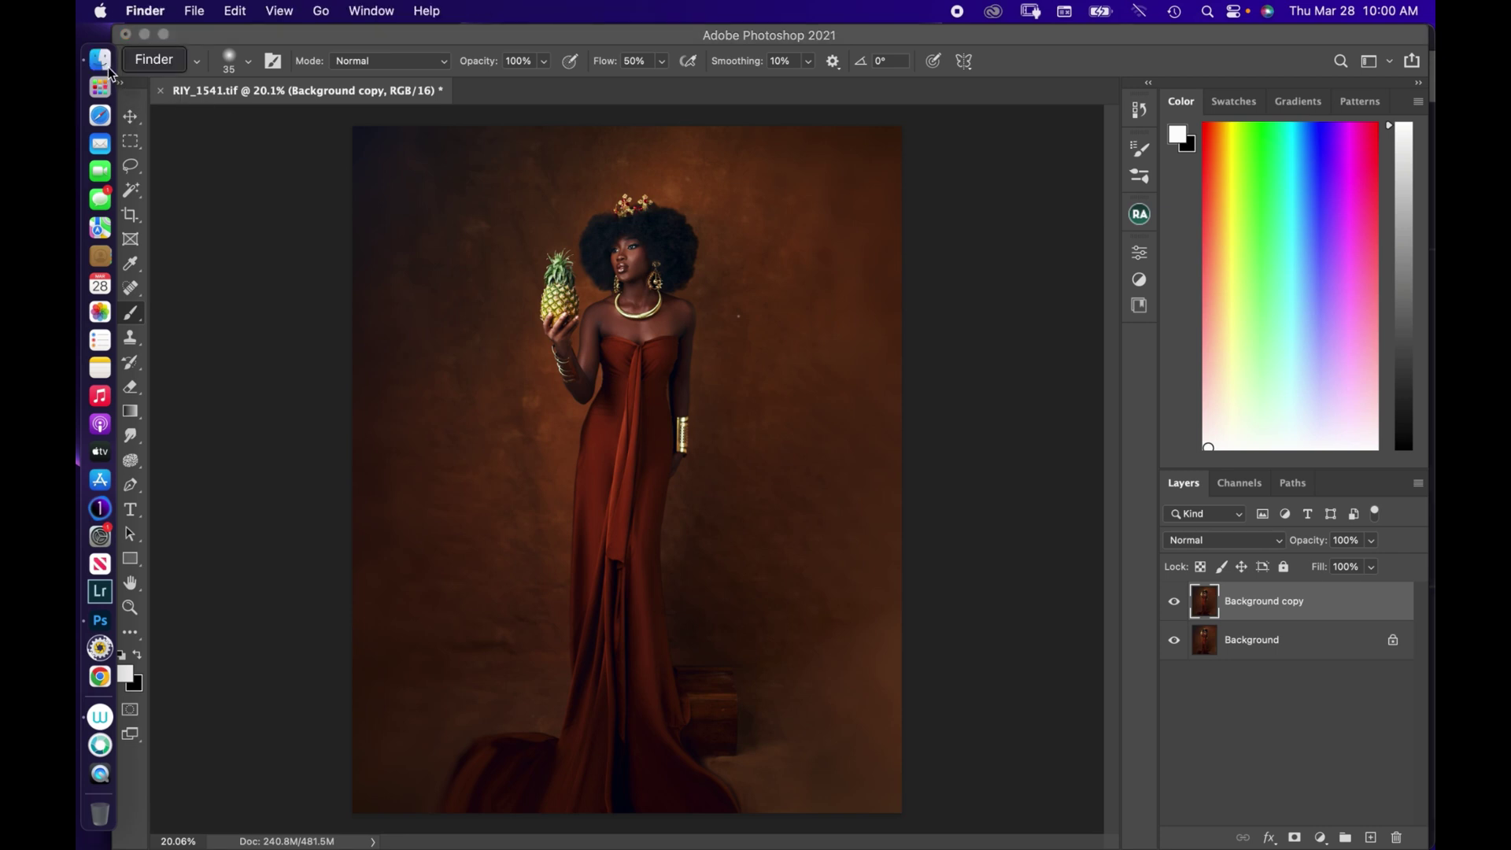
left_click(399, 337)
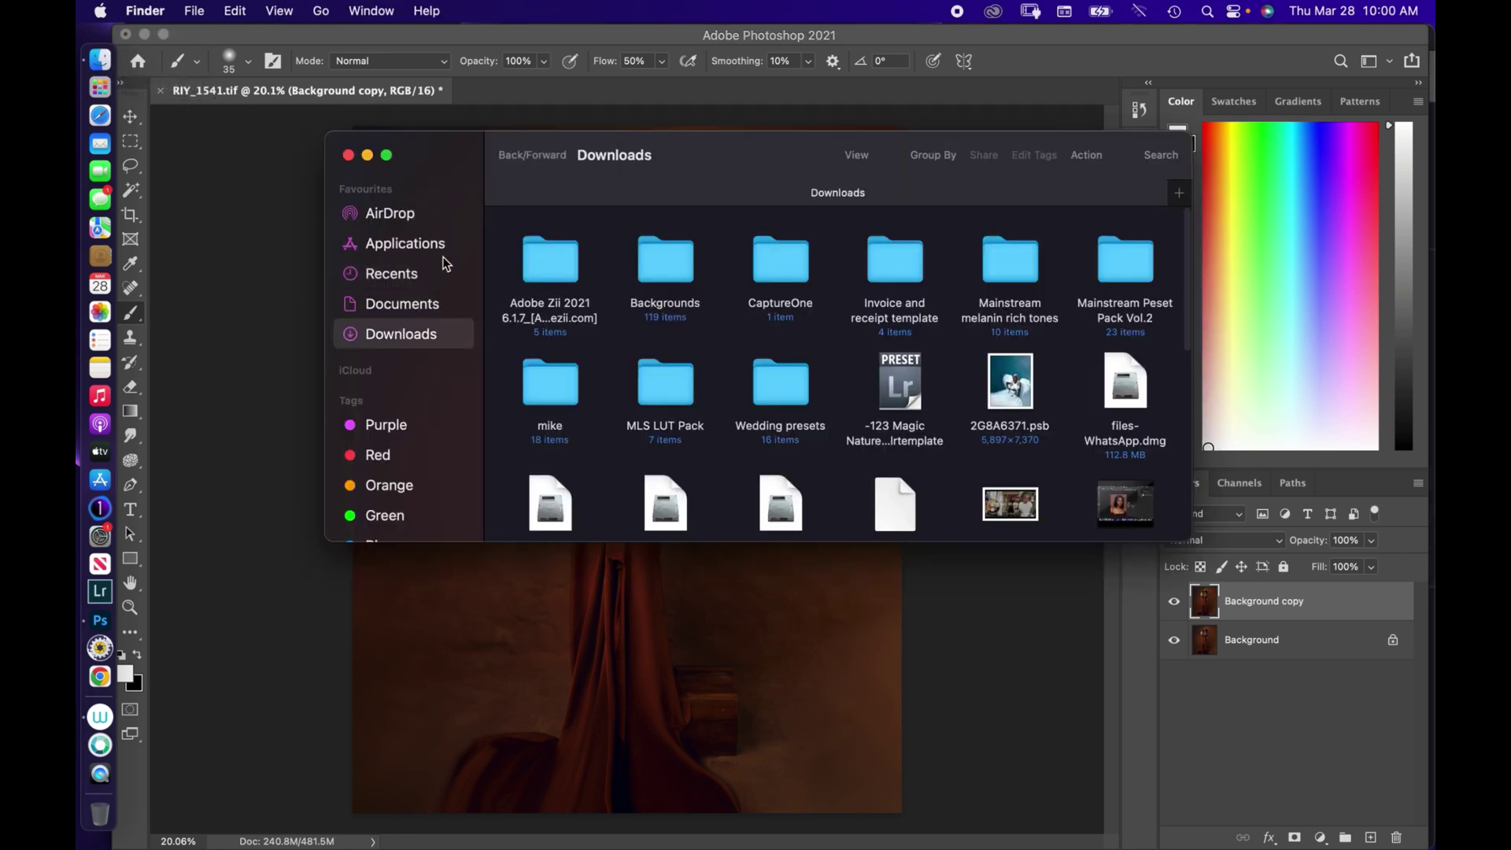
double_click(666, 271)
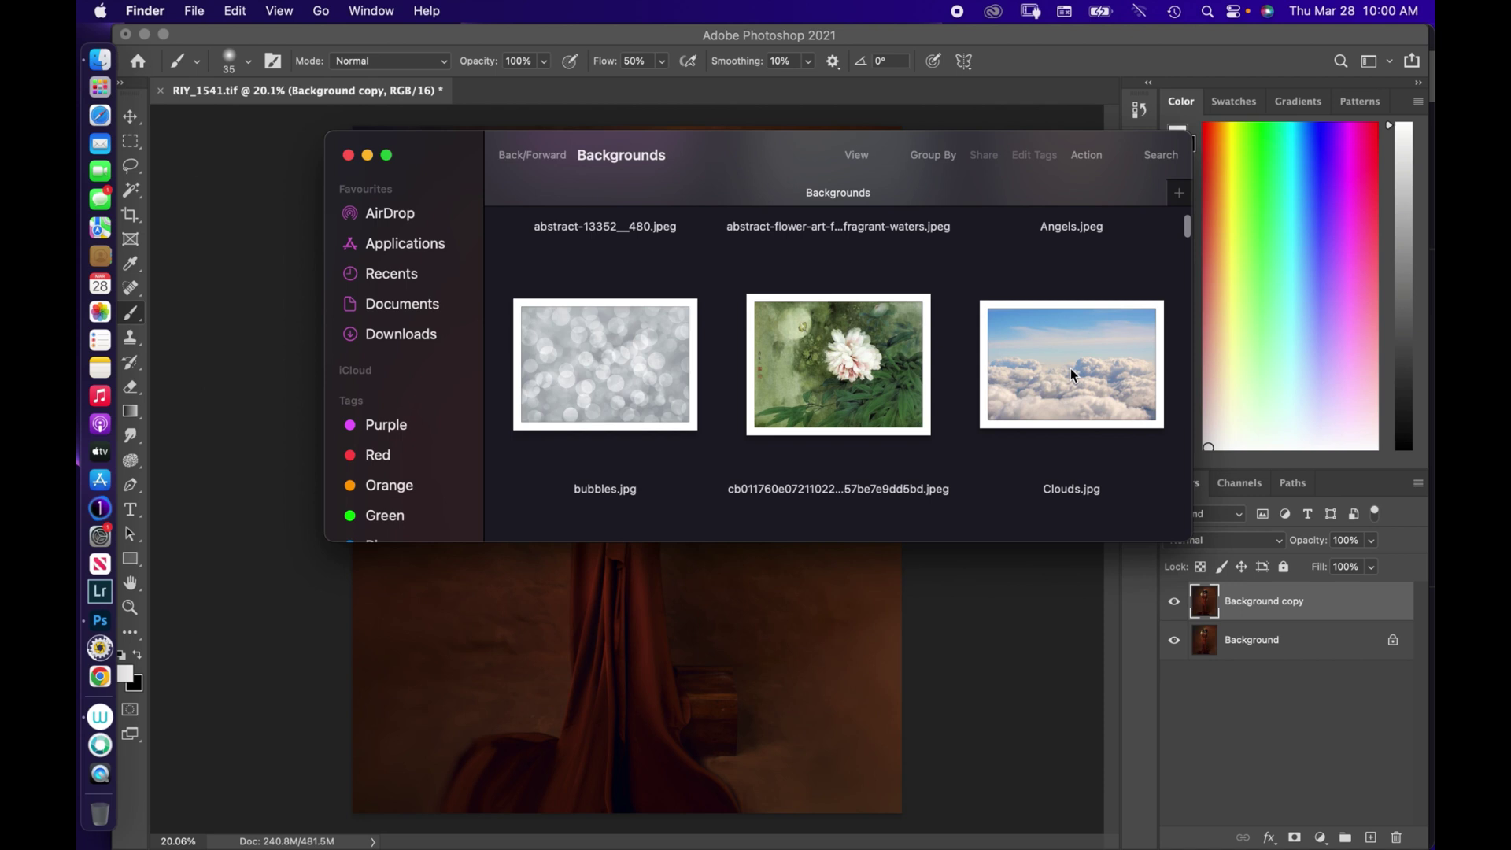
left_click_drag(1070, 375, 650, 626)
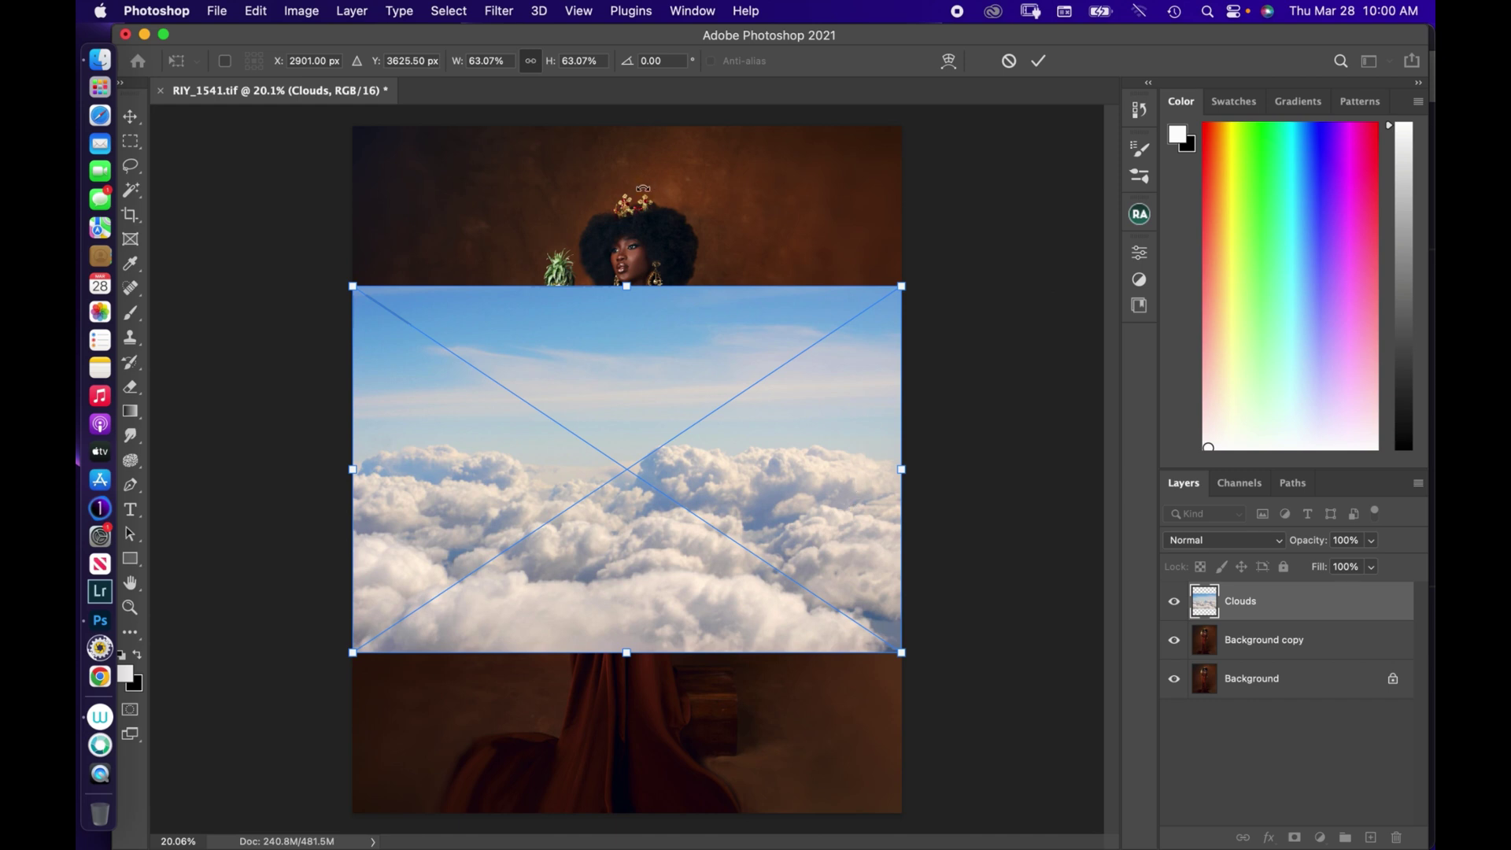
- Scale the clouds past the canvas edges, commit the transform, and lower Clouds opacity to 3%
left_click_drag(630, 286, 657, 99)
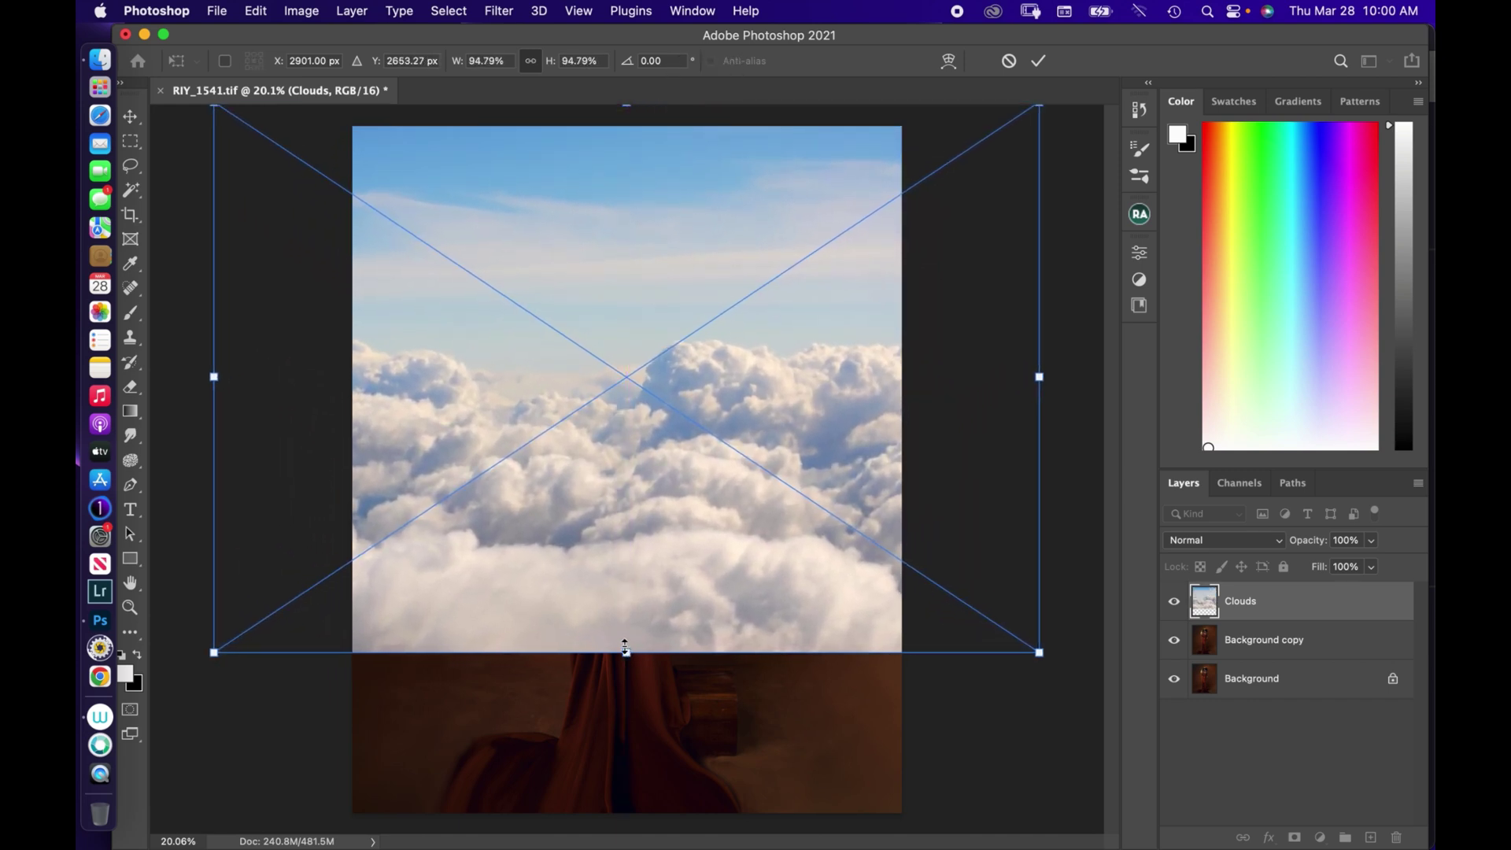
left_click_drag(624, 647, 614, 825)
left_click_drag(613, 249, 662, 96)
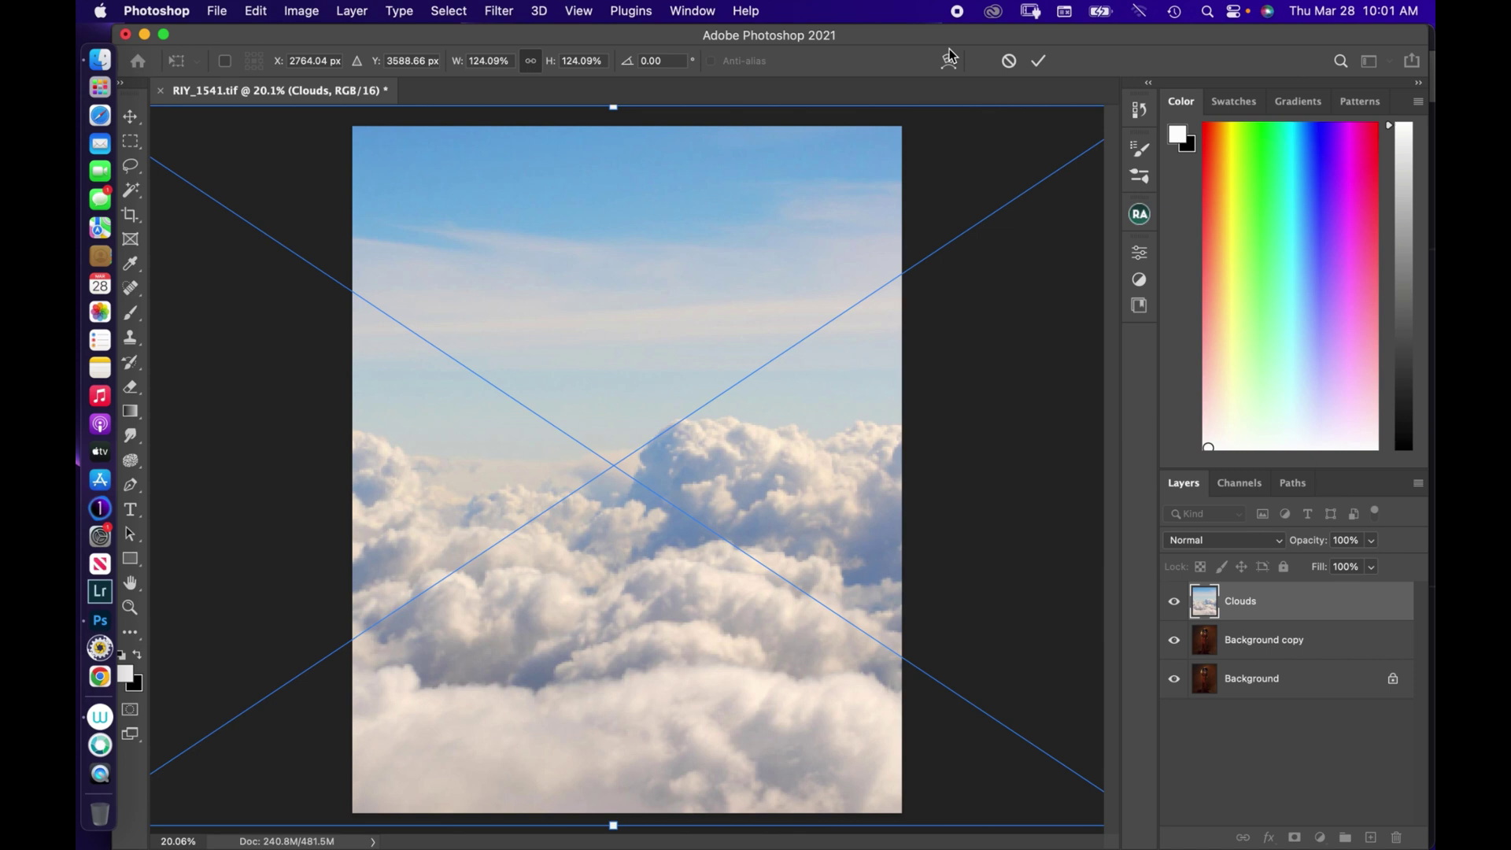
left_click(1042, 63)
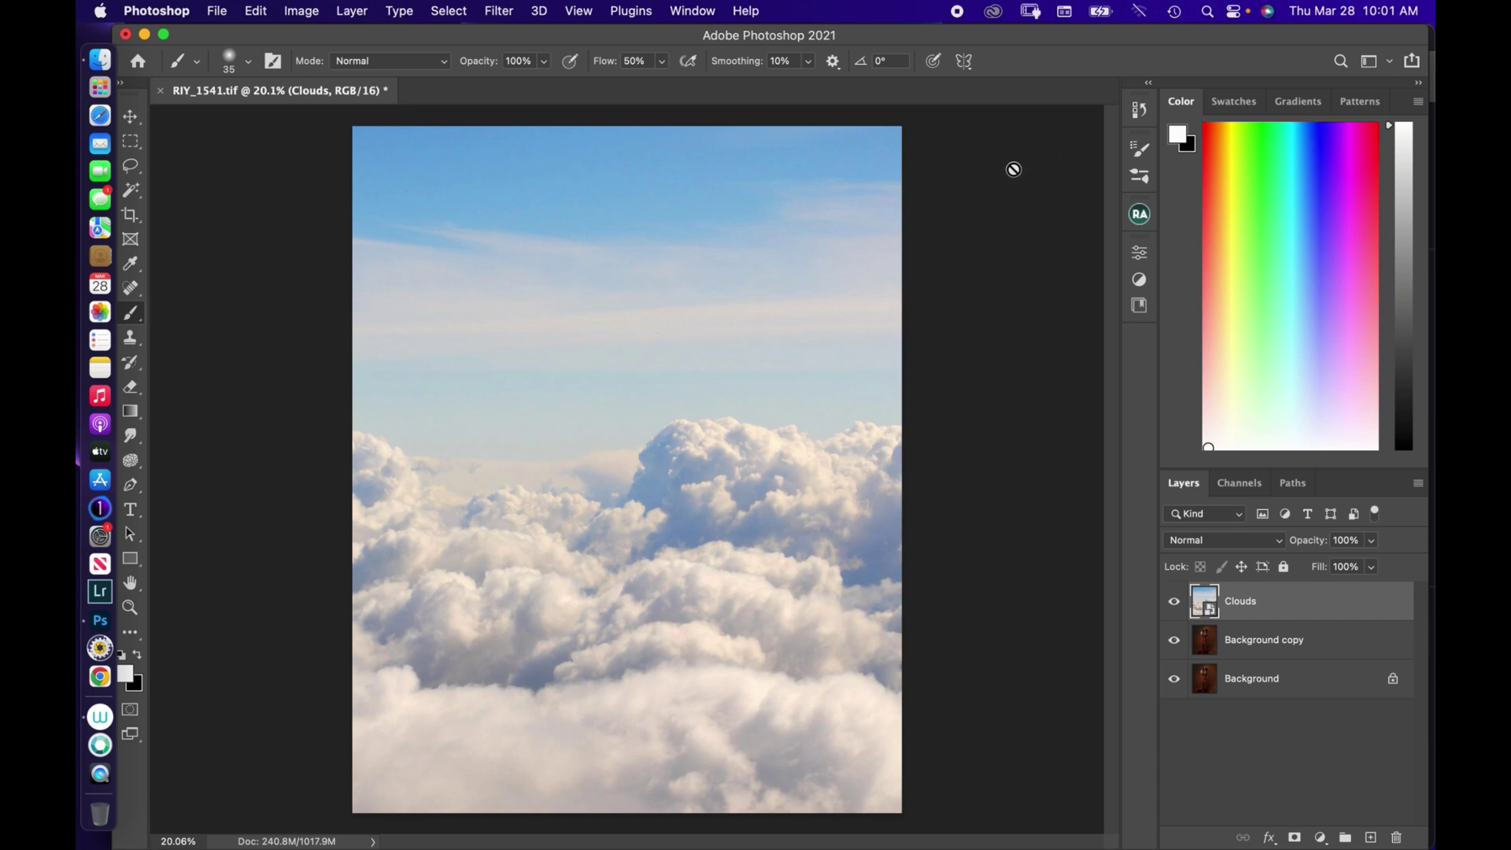
left_click(1370, 542)
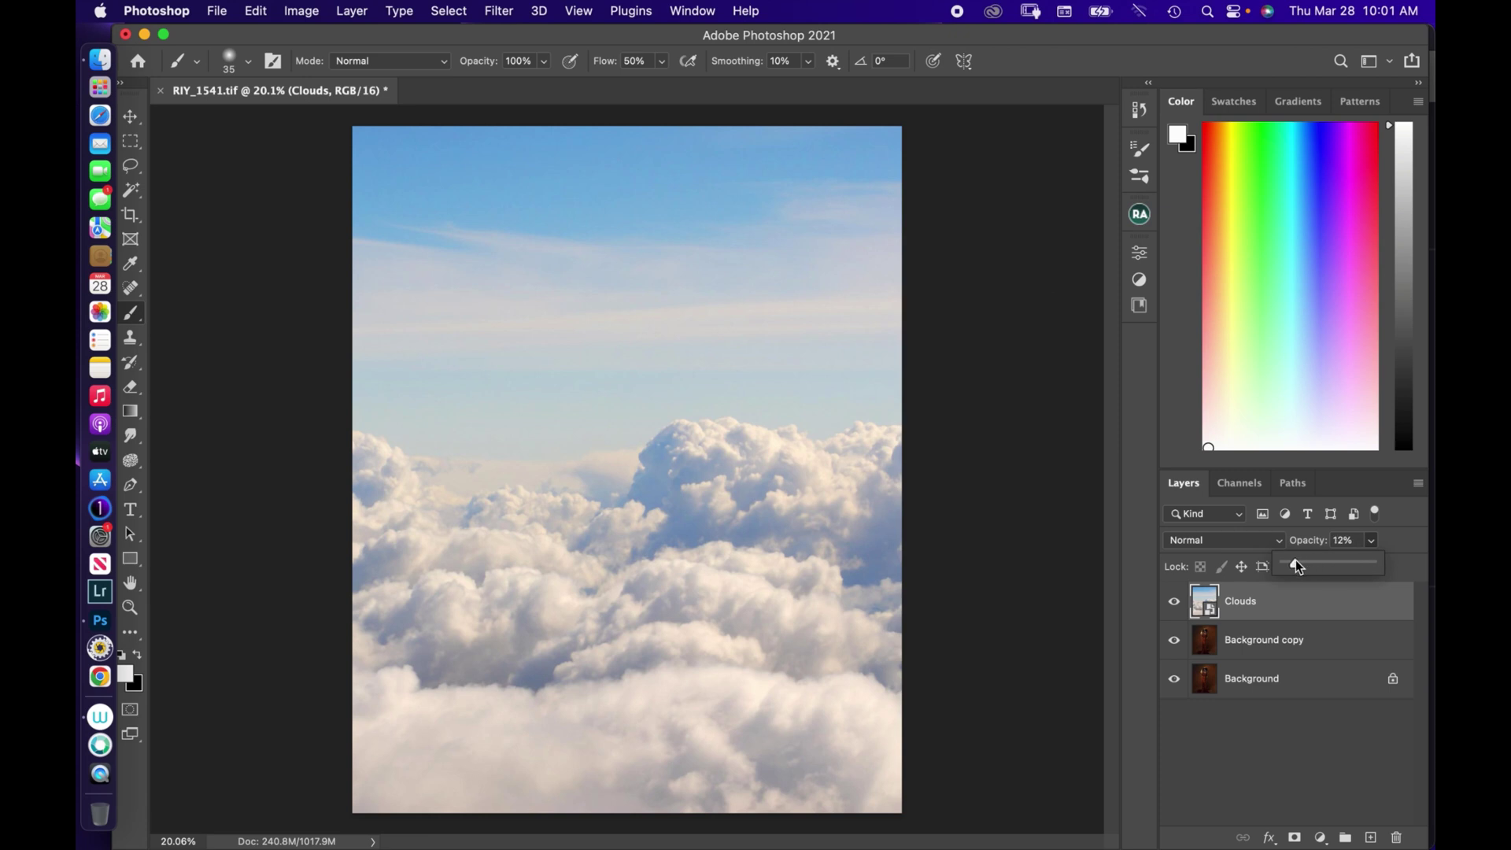
left_click_drag(1296, 563, 1291, 569)
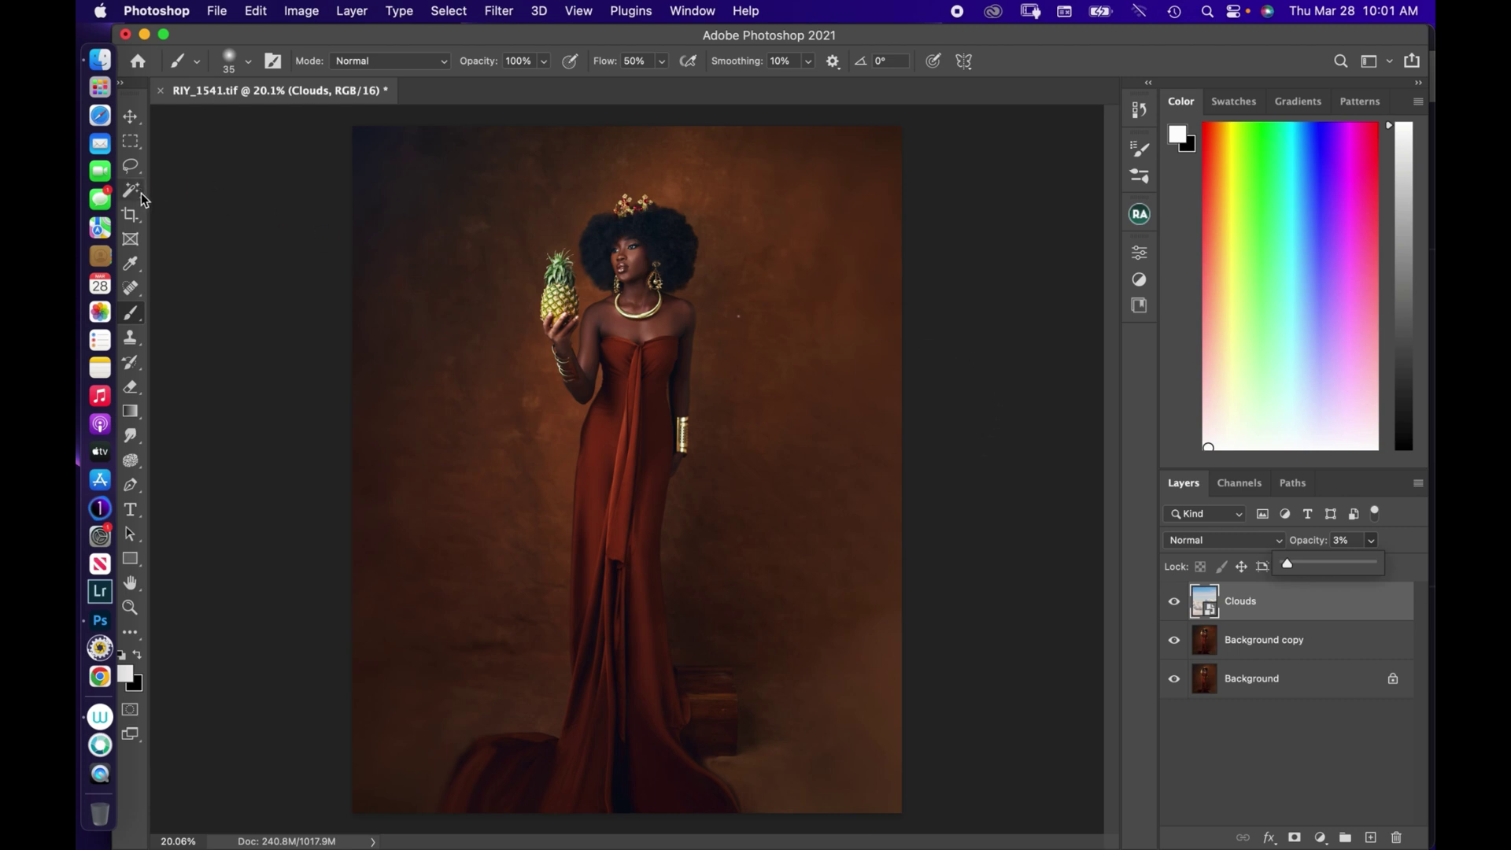
- Select the woman with Select Subject, invert the selection, and add a mask to the Clouds layer
left_click(139, 192)
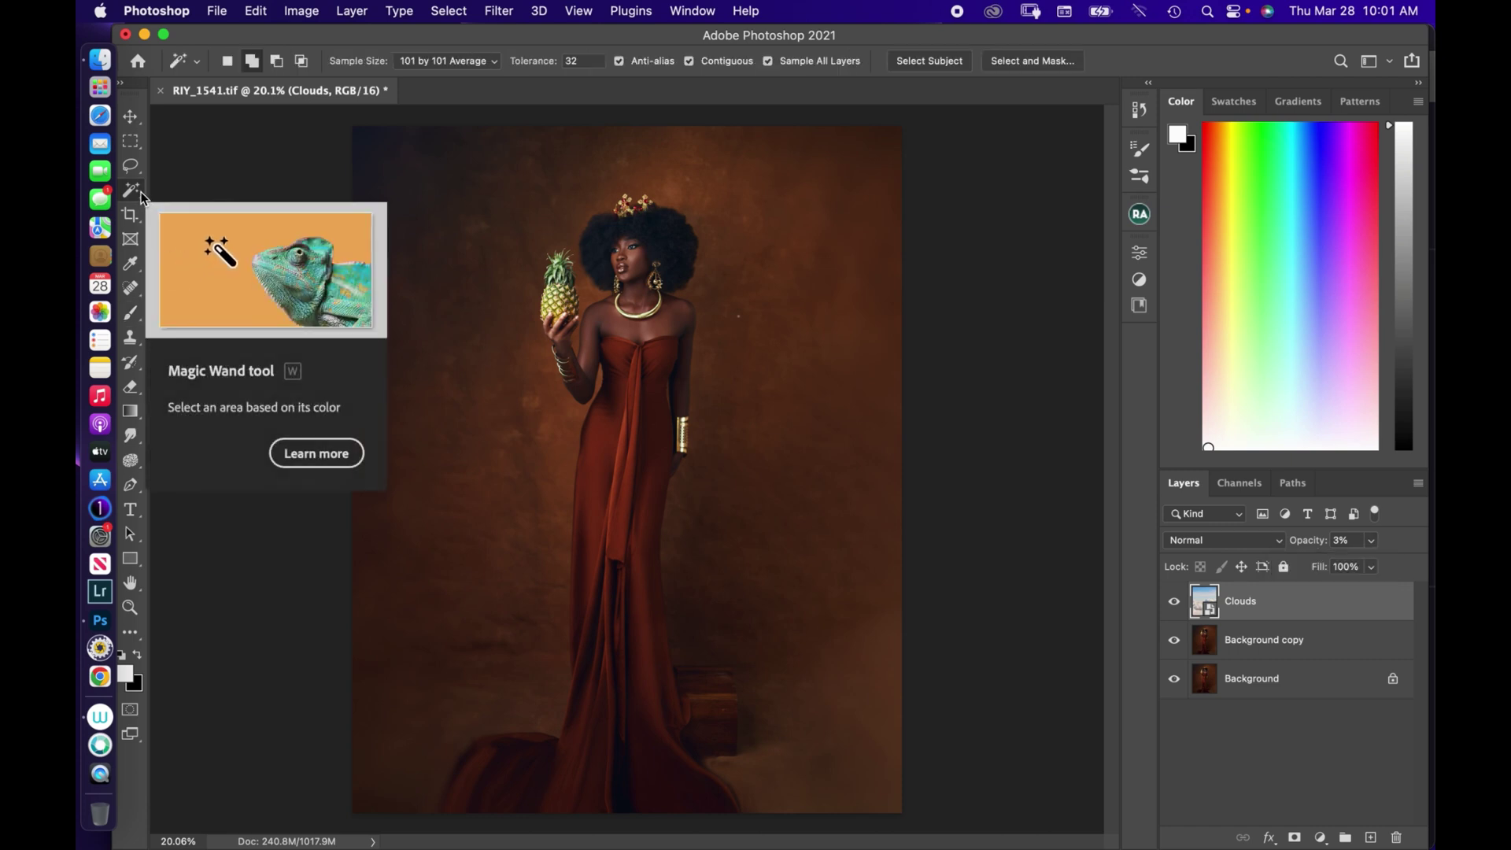
left_click(929, 61)
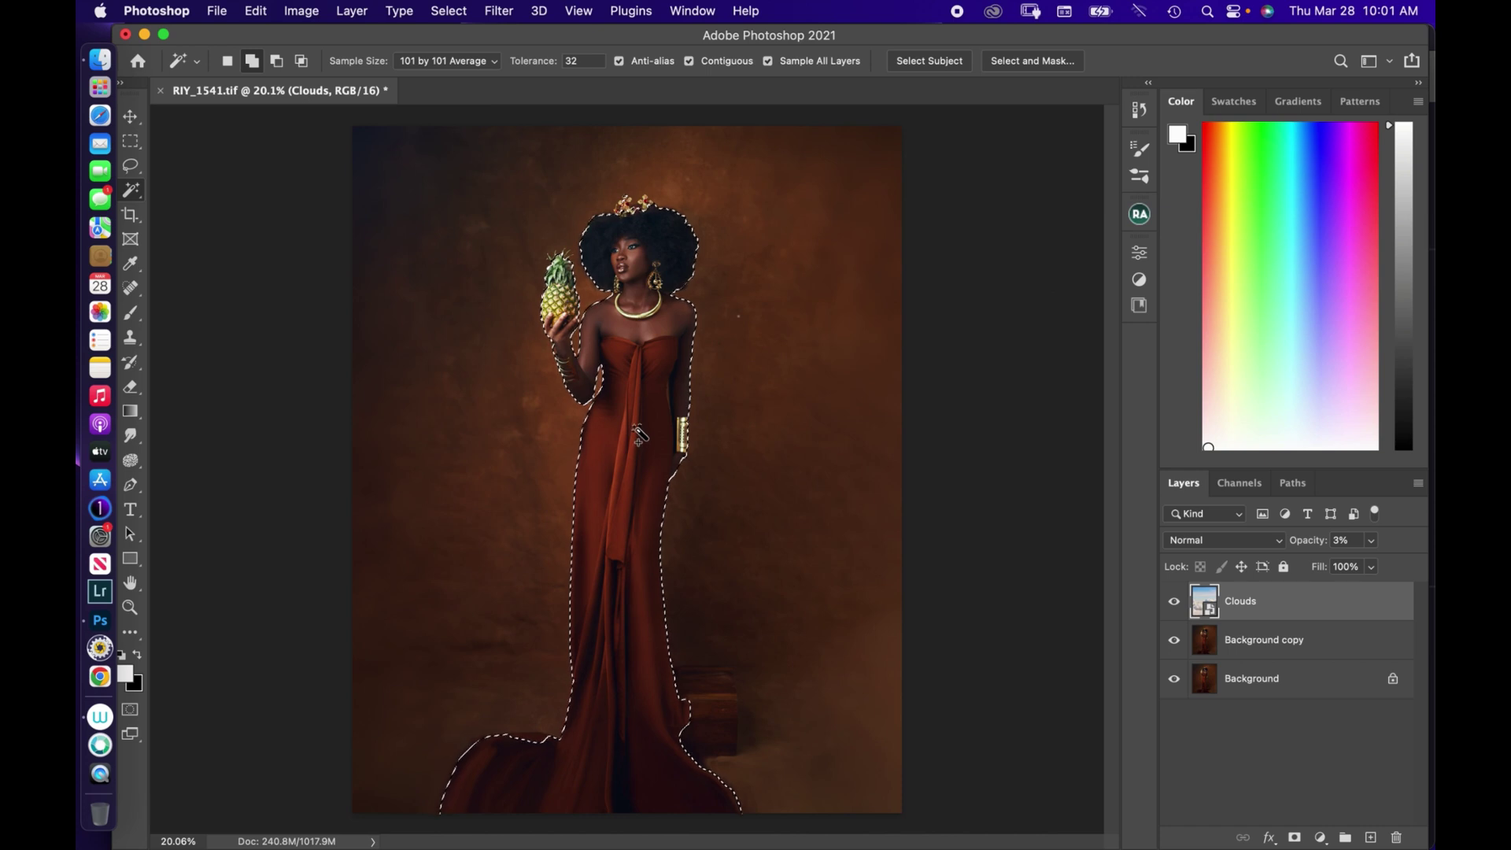
right_click(639, 436)
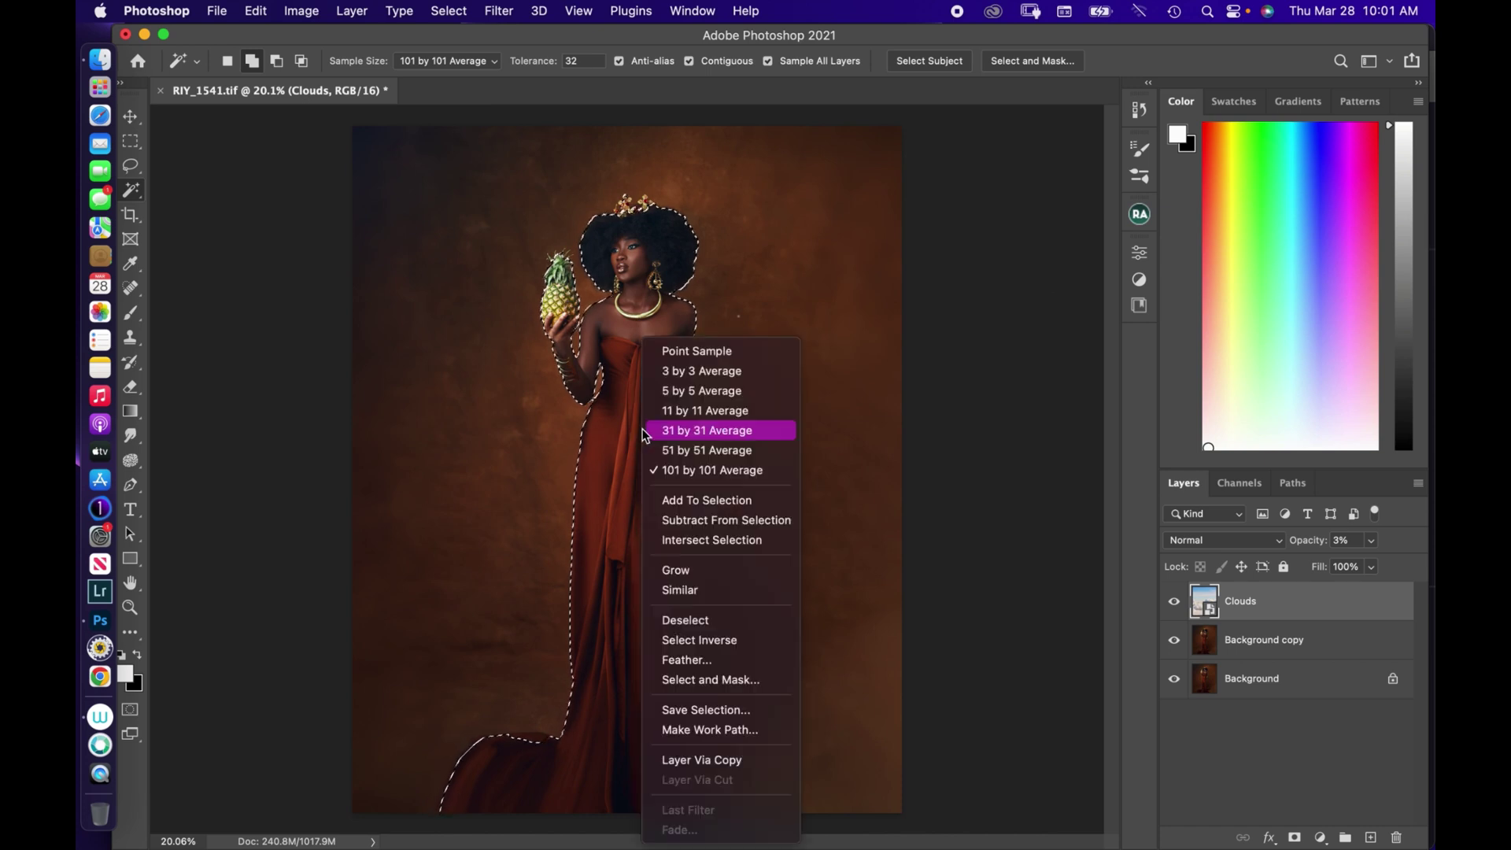
left_click(688, 640)
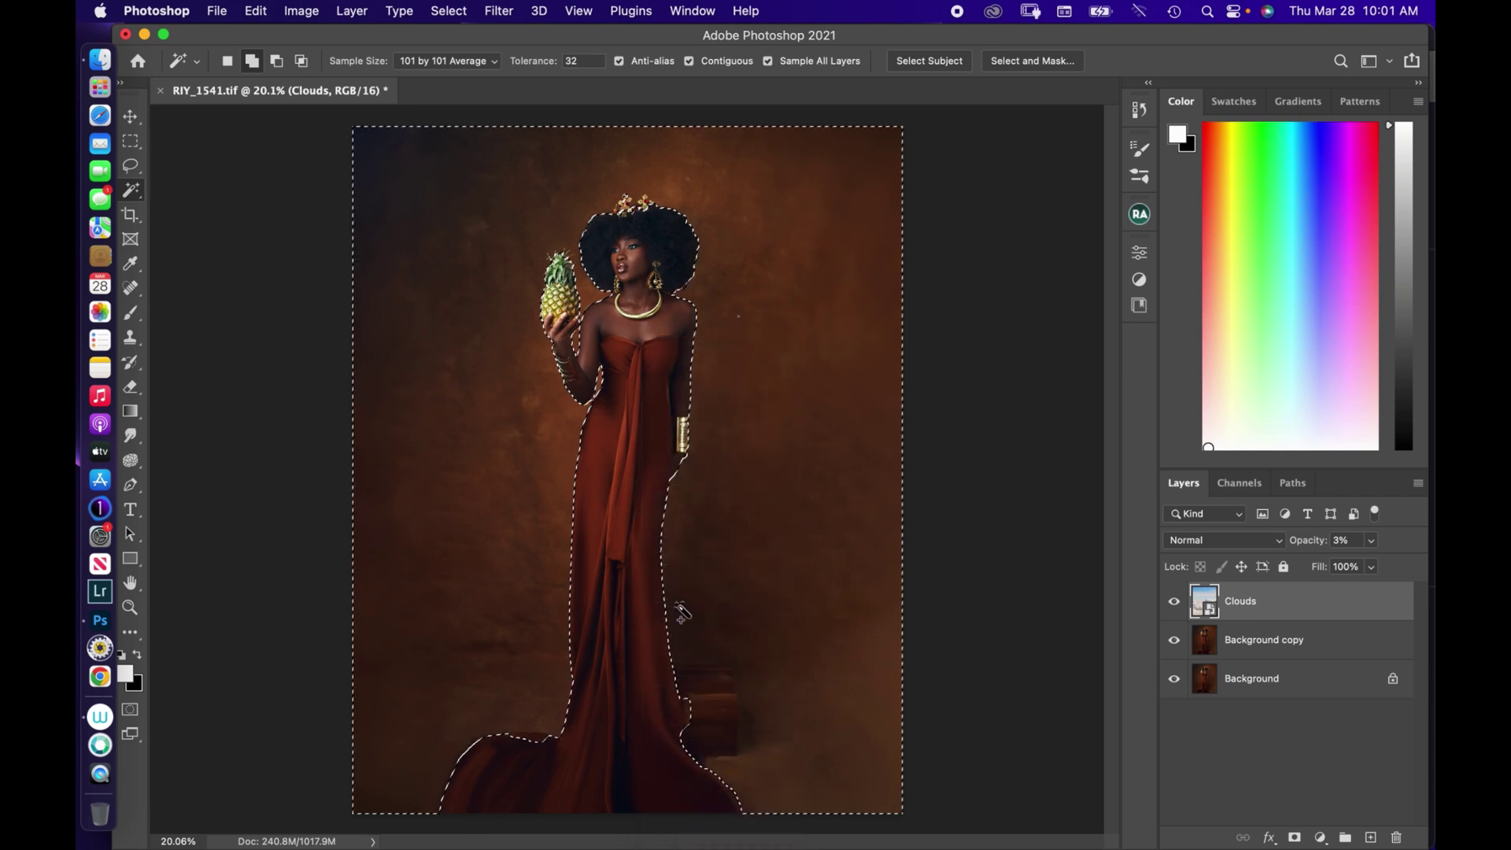
left_click(1295, 839)
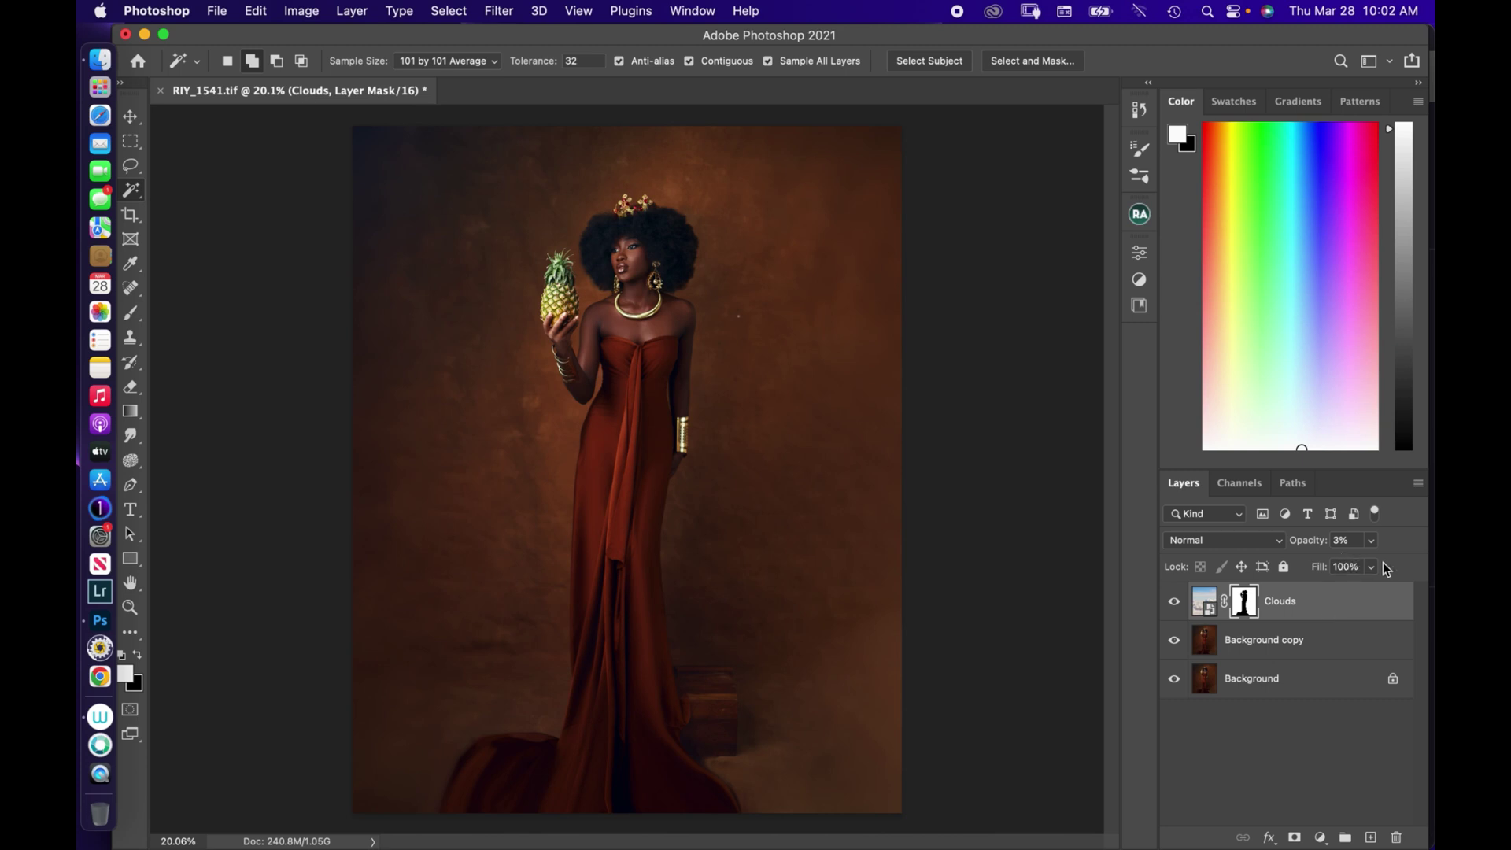
- Raise the Clouds layer opacity to 46% and pick the Eraser tool
left_click(1371, 541)
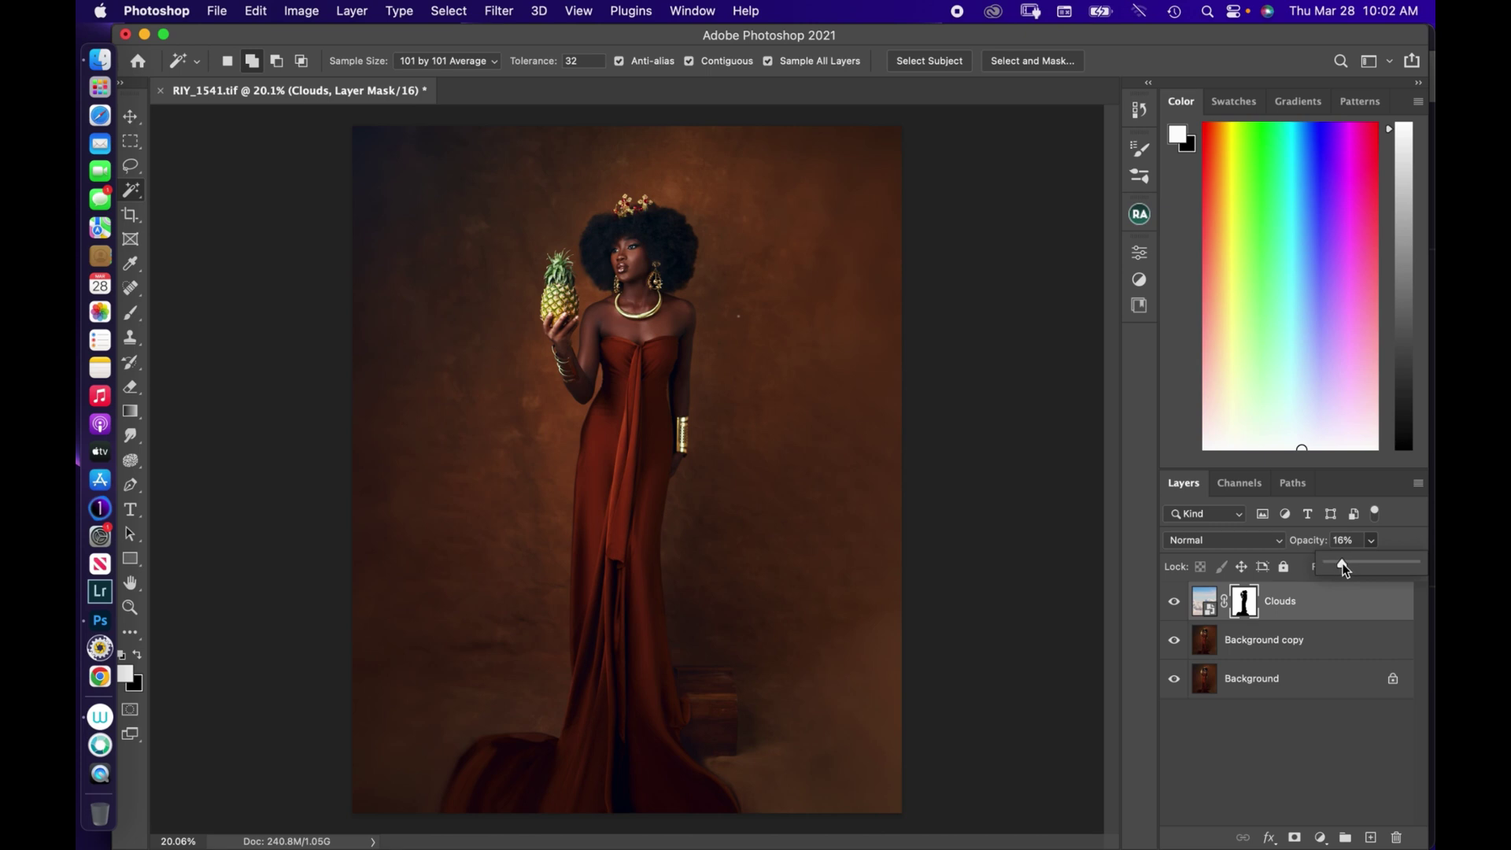
left_click_drag(1348, 564, 1370, 569)
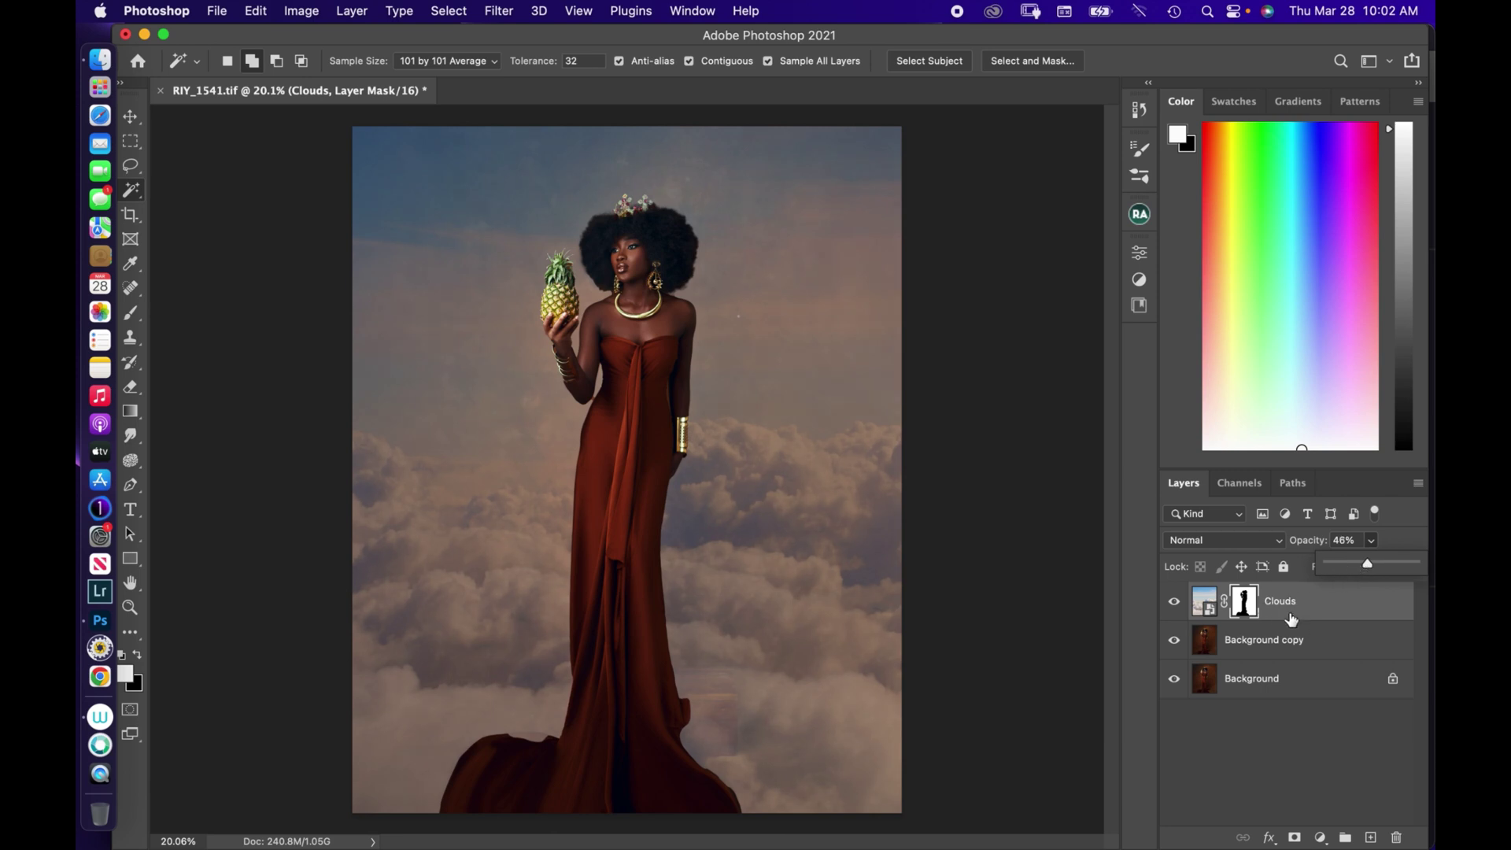
left_click(132, 388)
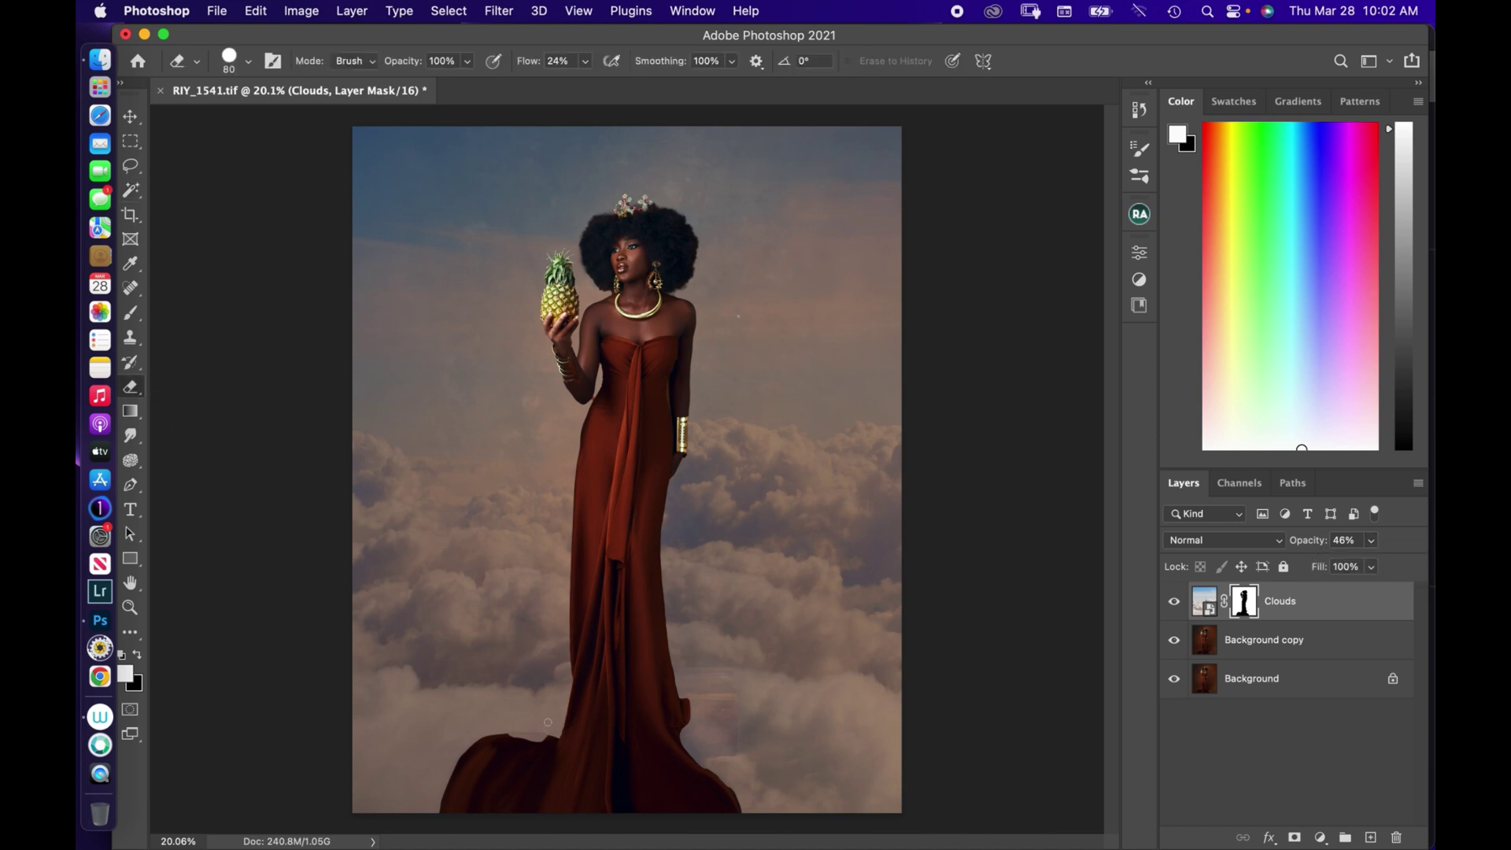
- Enlarge the eraser brush and lower its flow to 13%
key("bracketright")
key("bracketright")
key("bracketright")
key("bracketright")
key("bracketright")
left_click(585, 61)
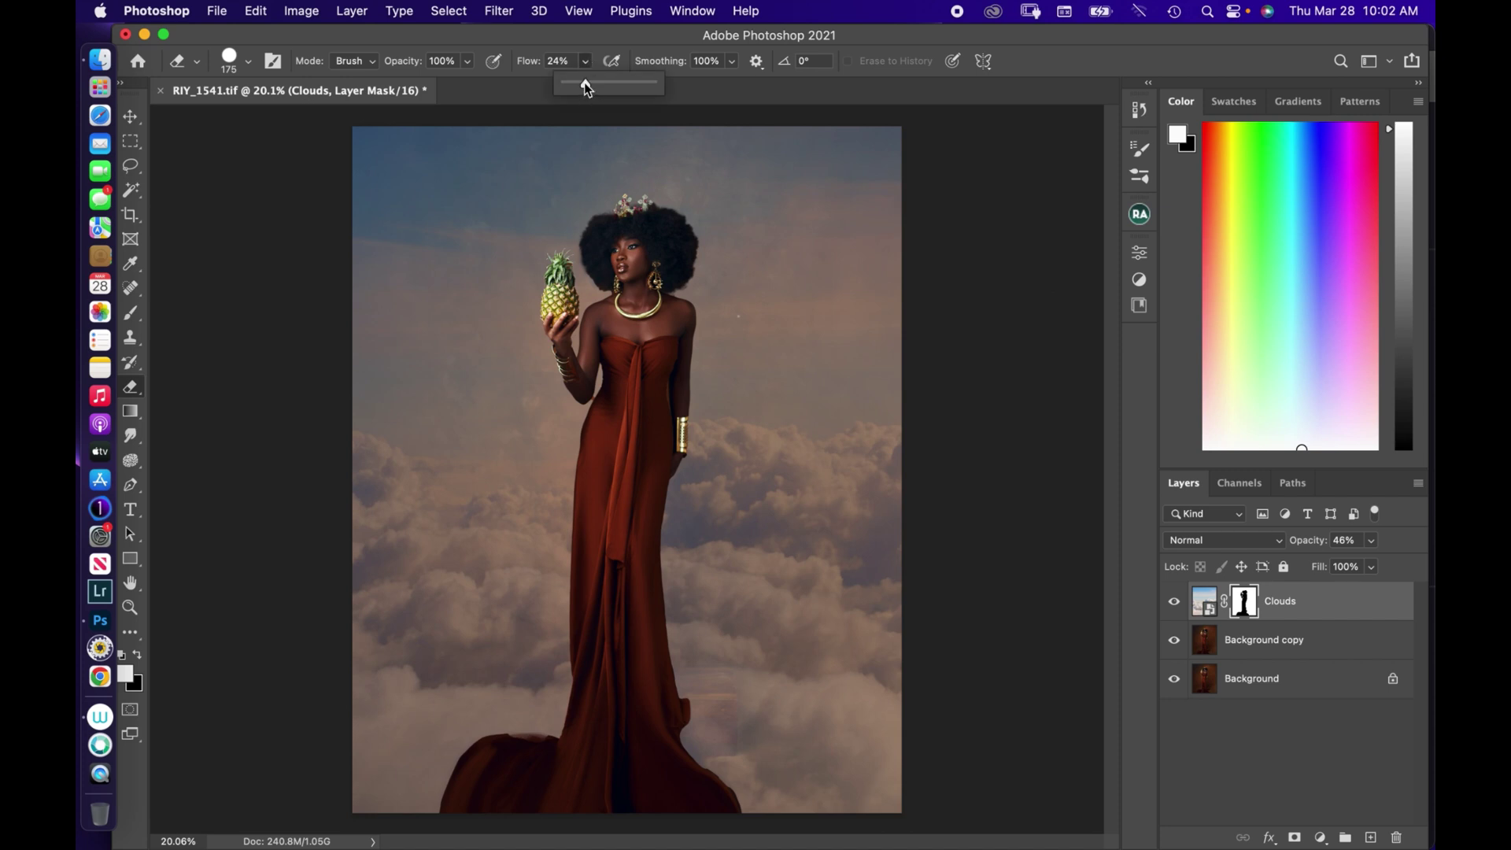
left_click_drag(583, 83, 577, 84)
left_click(520, 757)
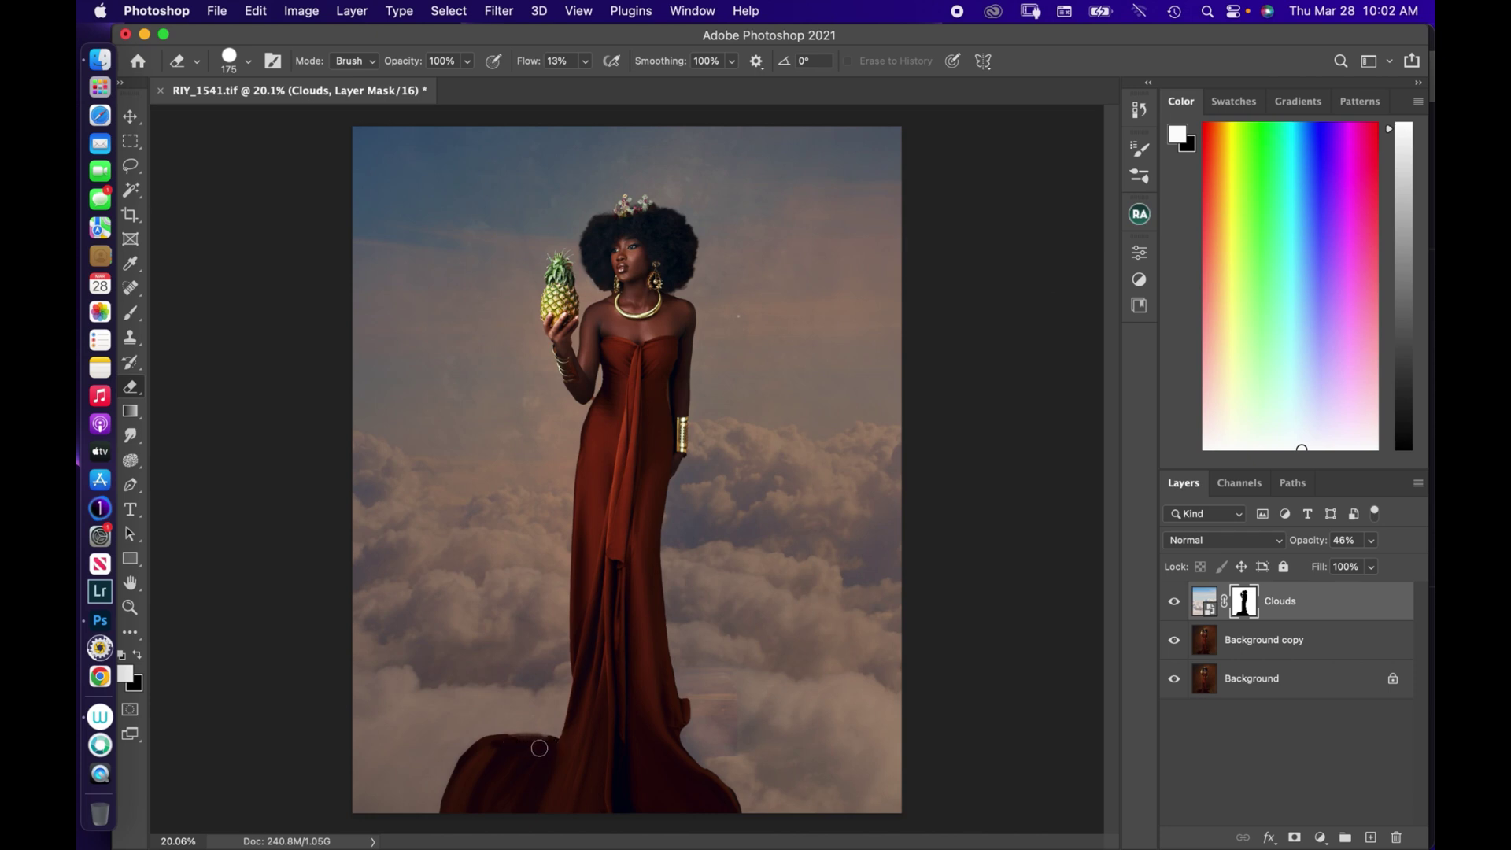
scroll(540, 748, "up", 5)
scroll(566, 685, "down", 2)
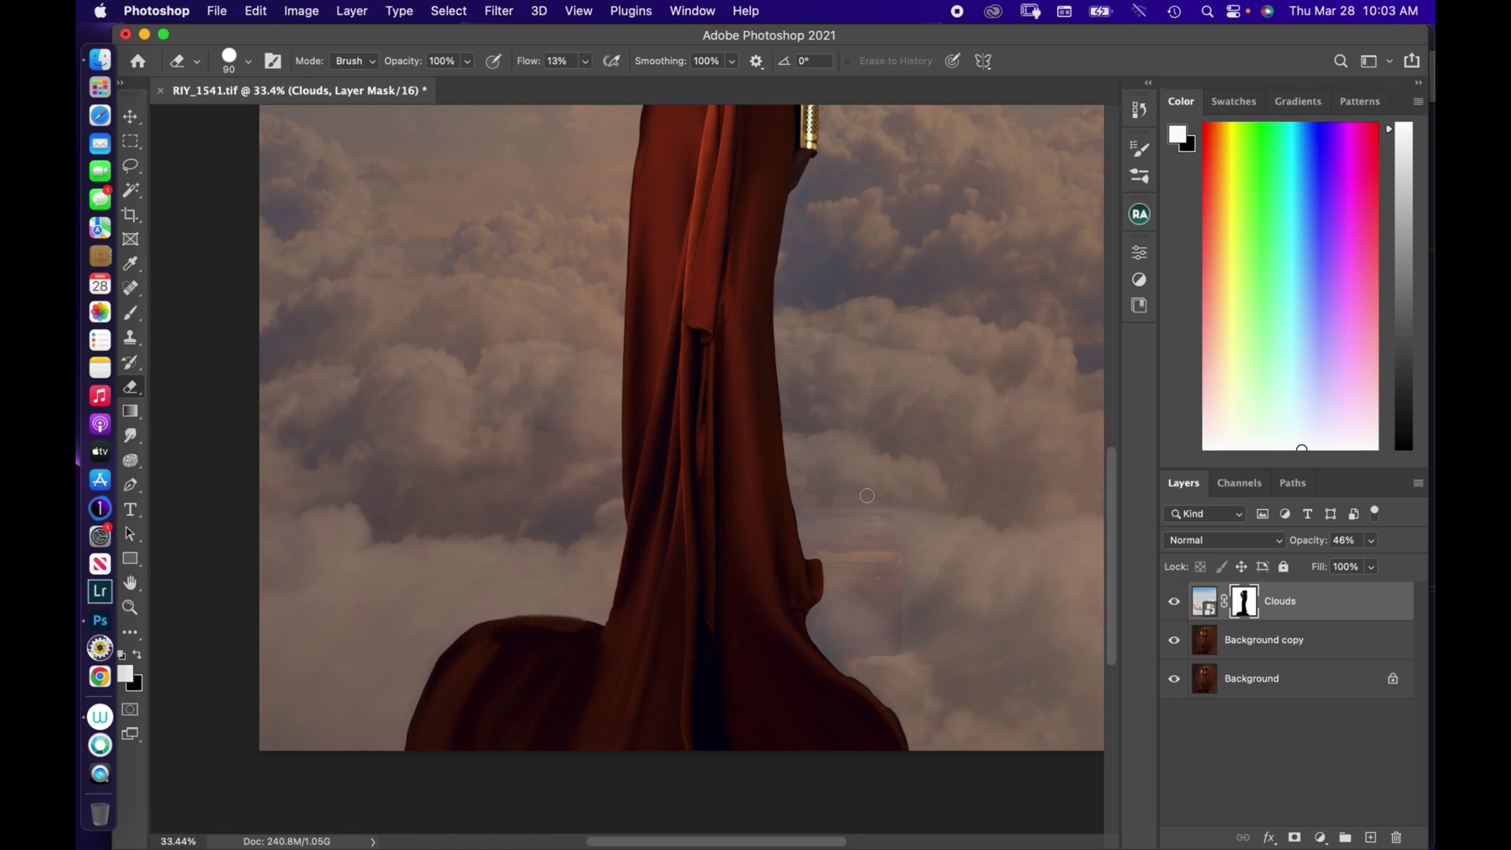
- Paint the clouds out of the mask along the dress hem, resizing the brush for finer work
key("bracketright")
key("bracketright")
key("bracketright")
key("bracketright")
key("bracketright")
key("bracketright")
key("bracketright")
key("bracketleft")
key("bracketleft")
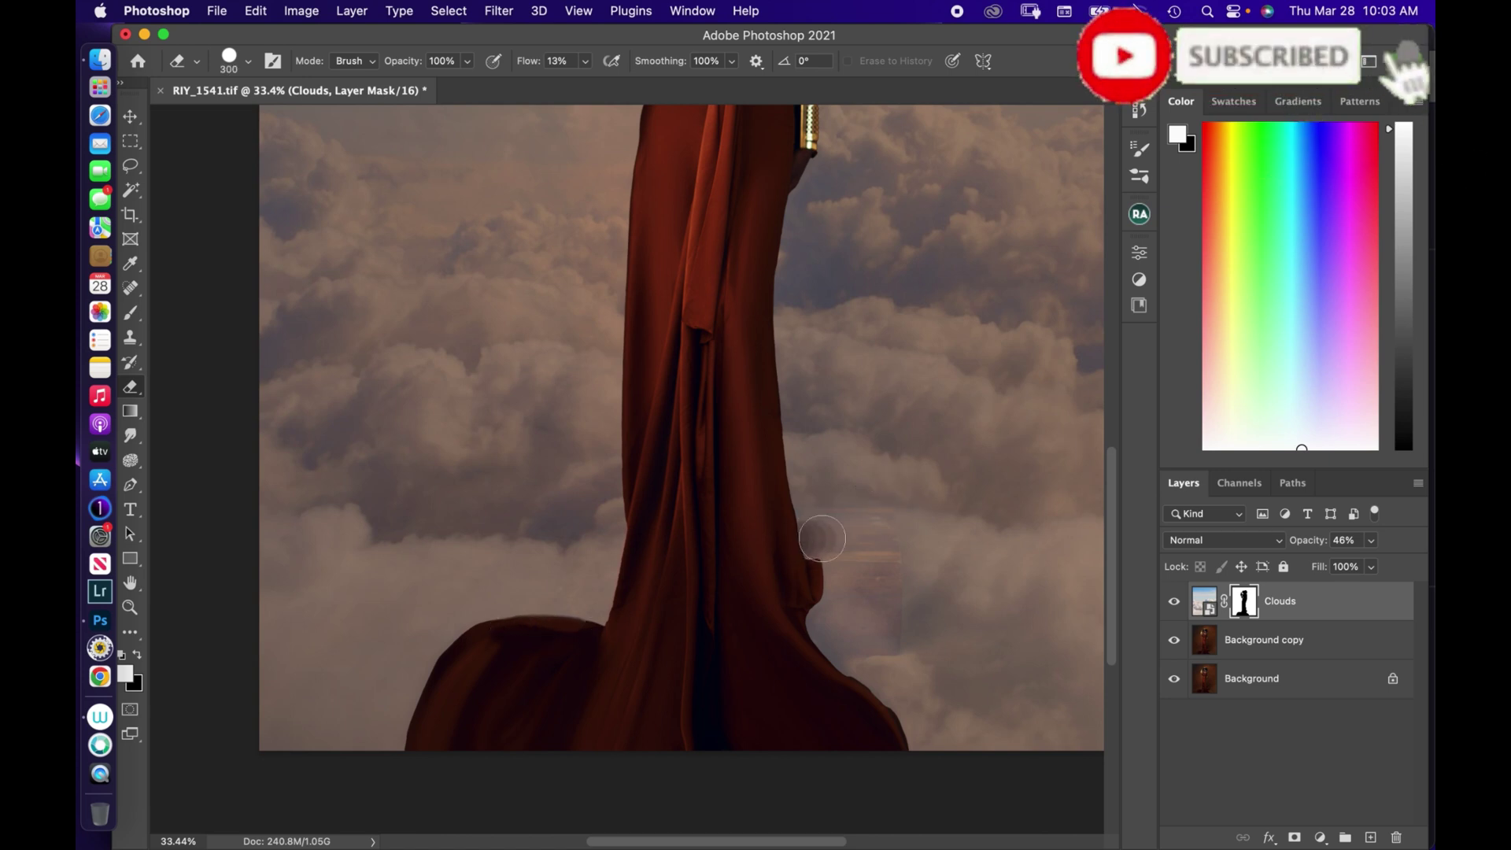
mouse_move(823, 539)
left_mouse_down()
mouse_move(733, 529)
mouse_move(821, 538)
mouse_move(880, 523)
mouse_move(866, 520)
mouse_move(882, 524)
mouse_move(882, 576)
mouse_move(885, 514)
mouse_move(795, 519)
mouse_move(797, 547)
mouse_move(772, 550)
mouse_move(899, 545)
mouse_move(844, 577)
mouse_move(773, 567)
mouse_move(818, 543)
mouse_move(891, 539)
mouse_move(894, 558)
mouse_move(838, 585)
mouse_move(797, 579)
mouse_move(827, 562)
mouse_move(898, 573)
mouse_move(848, 591)
mouse_move(879, 627)
mouse_move(892, 545)
mouse_move(877, 519)
mouse_move(848, 534)
mouse_move(883, 531)
mouse_move(863, 544)
mouse_move(779, 566)
mouse_move(846, 610)
mouse_move(874, 595)
mouse_move(792, 605)
mouse_move(882, 614)
mouse_move(778, 616)
mouse_move(818, 622)
mouse_move(874, 598)
mouse_move(854, 609)
mouse_move(882, 602)
mouse_move(885, 645)
mouse_move(835, 639)
mouse_move(894, 647)
mouse_move(807, 639)
mouse_move(853, 630)
mouse_move(863, 607)
mouse_move(877, 643)
mouse_move(886, 516)
mouse_move(872, 517)
mouse_move(882, 581)
mouse_move(851, 523)
mouse_move(880, 526)
mouse_move(865, 518)
mouse_move(899, 644)
mouse_move(853, 647)
mouse_move(812, 622)
mouse_move(804, 542)
mouse_move(828, 521)
mouse_move(897, 556)
left_mouse_up()
key("bracketleft")
key("bracketleft")
key("super+minus")
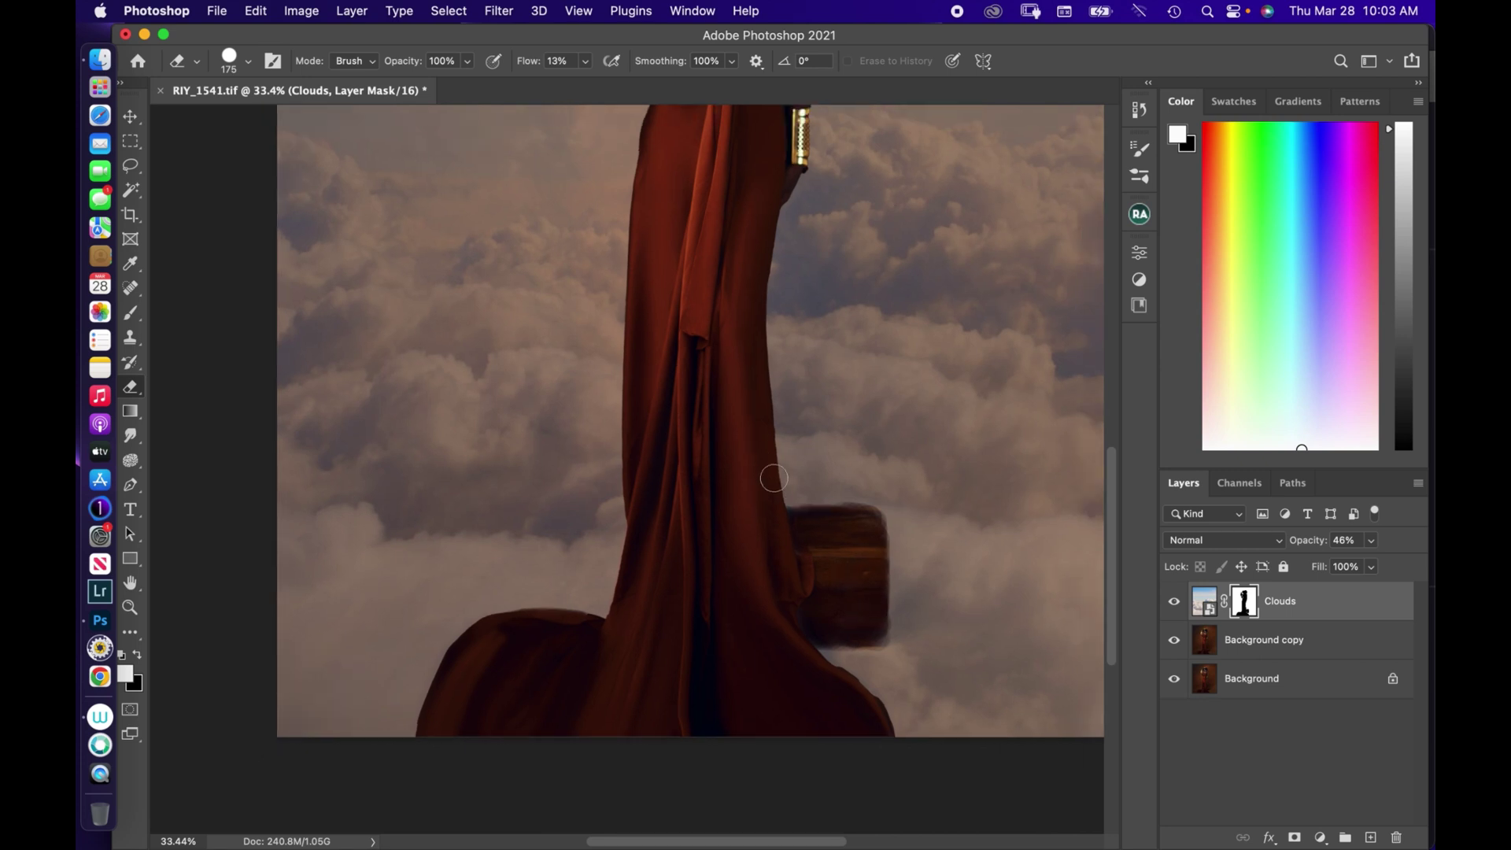
scroll(778, 477, "down", 3)
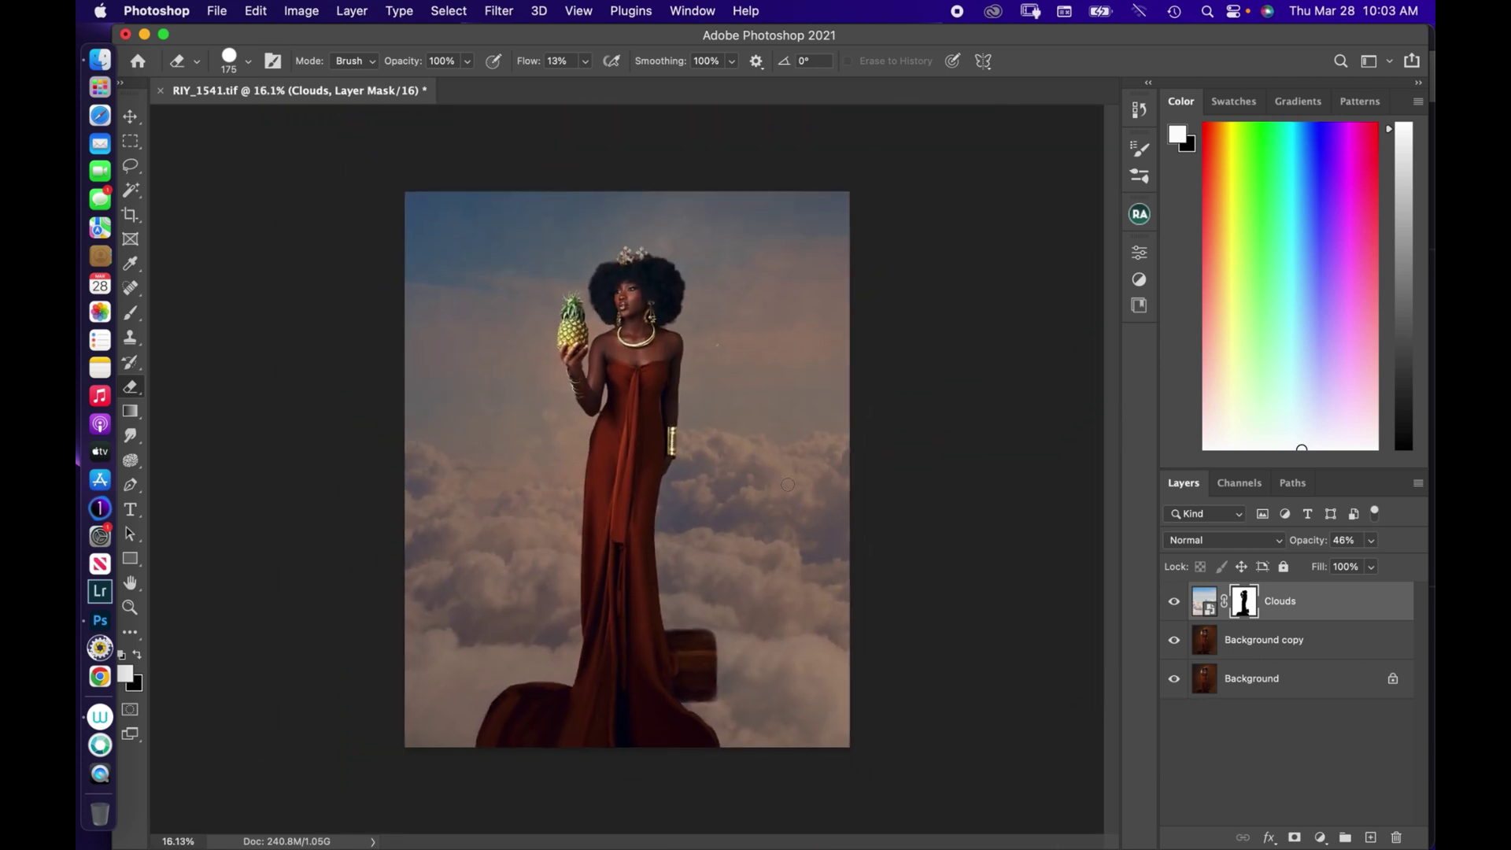
- Set the Clouds layer blend mode to Overlay and bring up its opacity slider
scroll(790, 483, "up", 1)
scroll(790, 483, "up", 2)
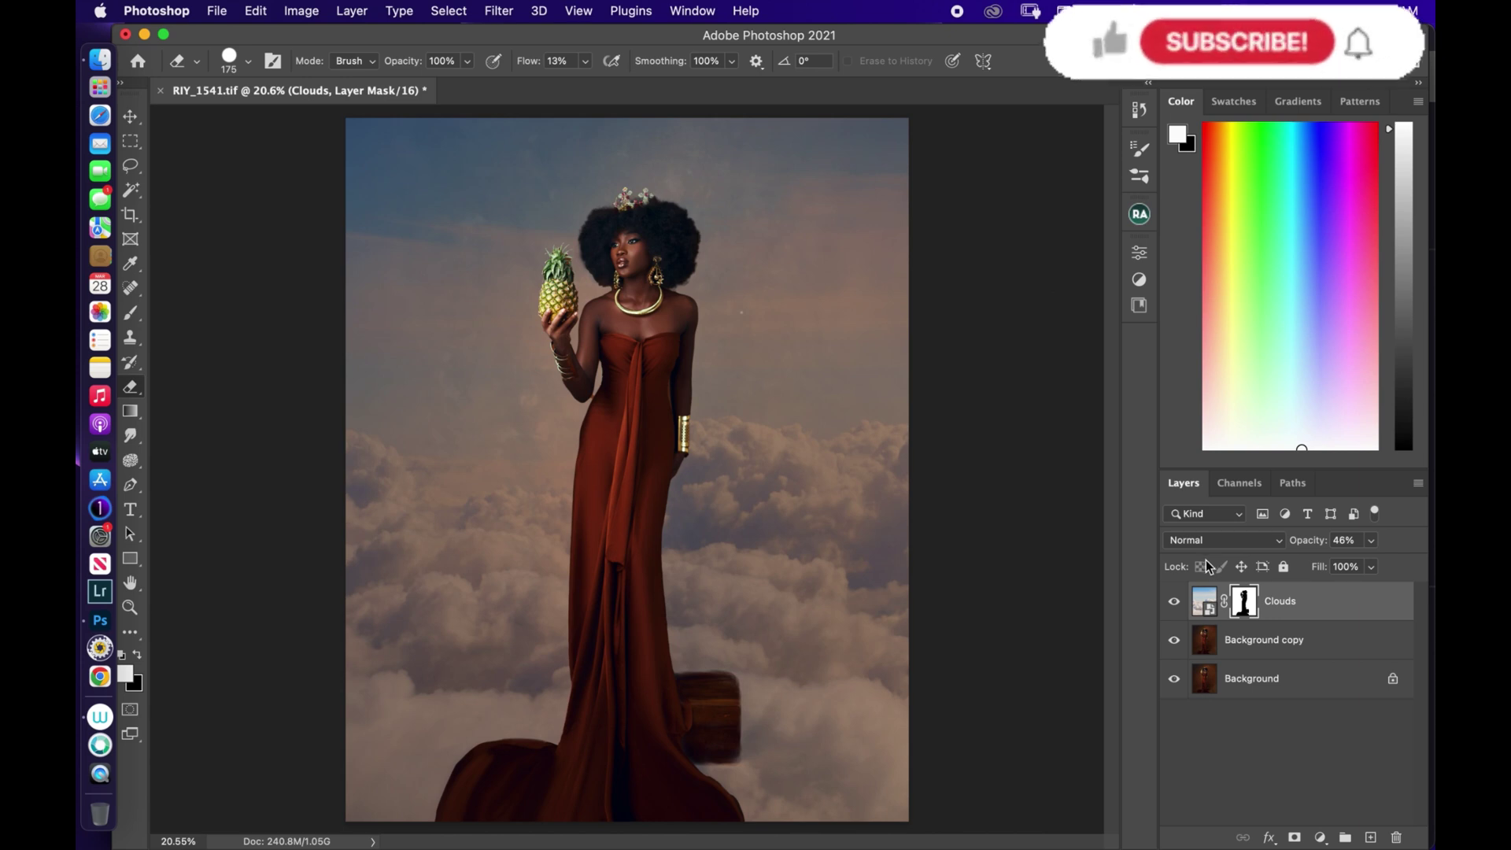
left_click(1222, 540)
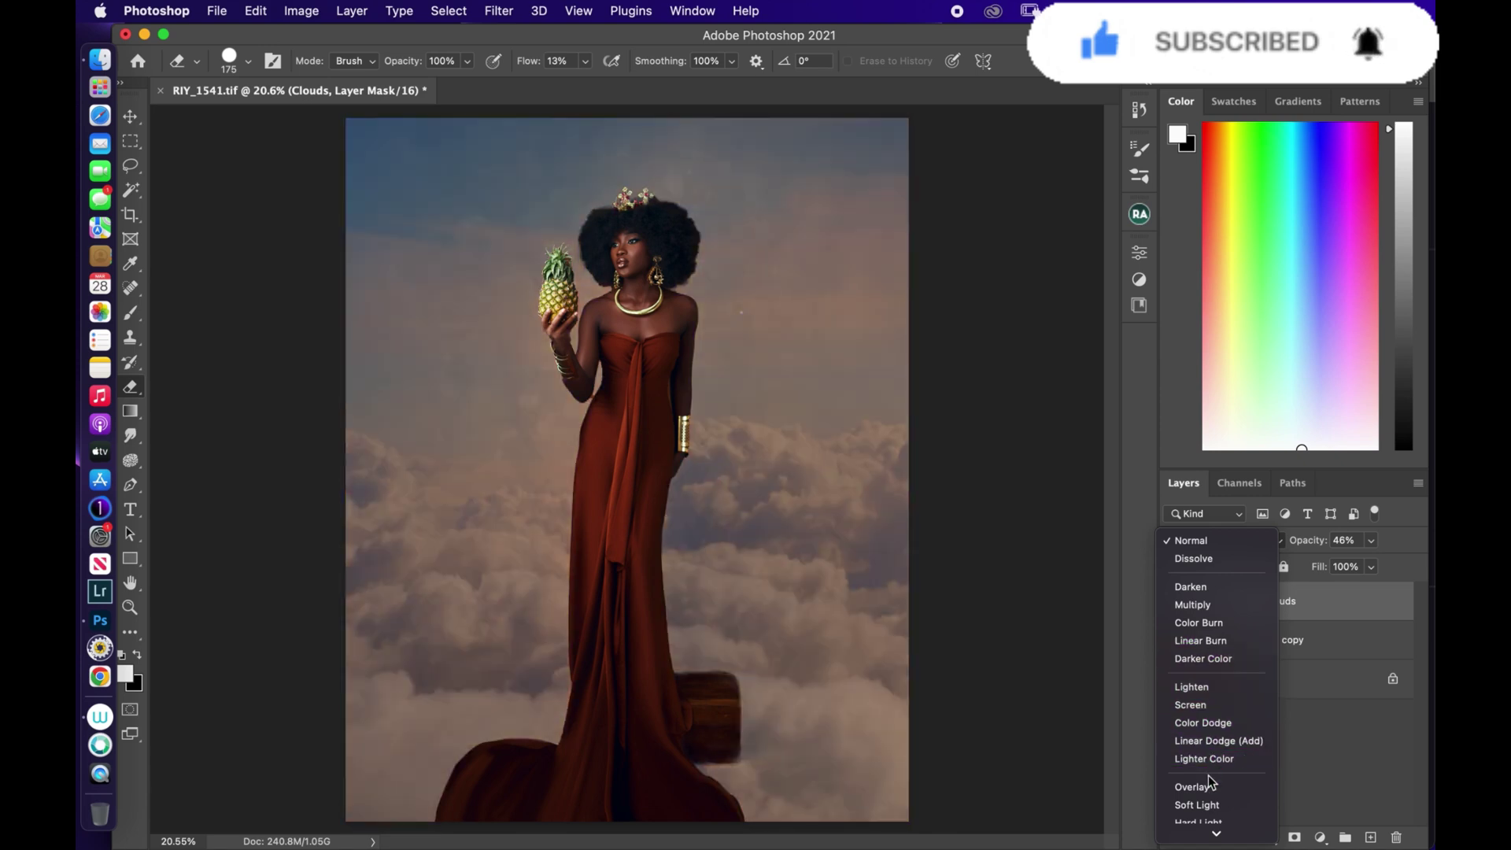
mouse_move(1212, 833)
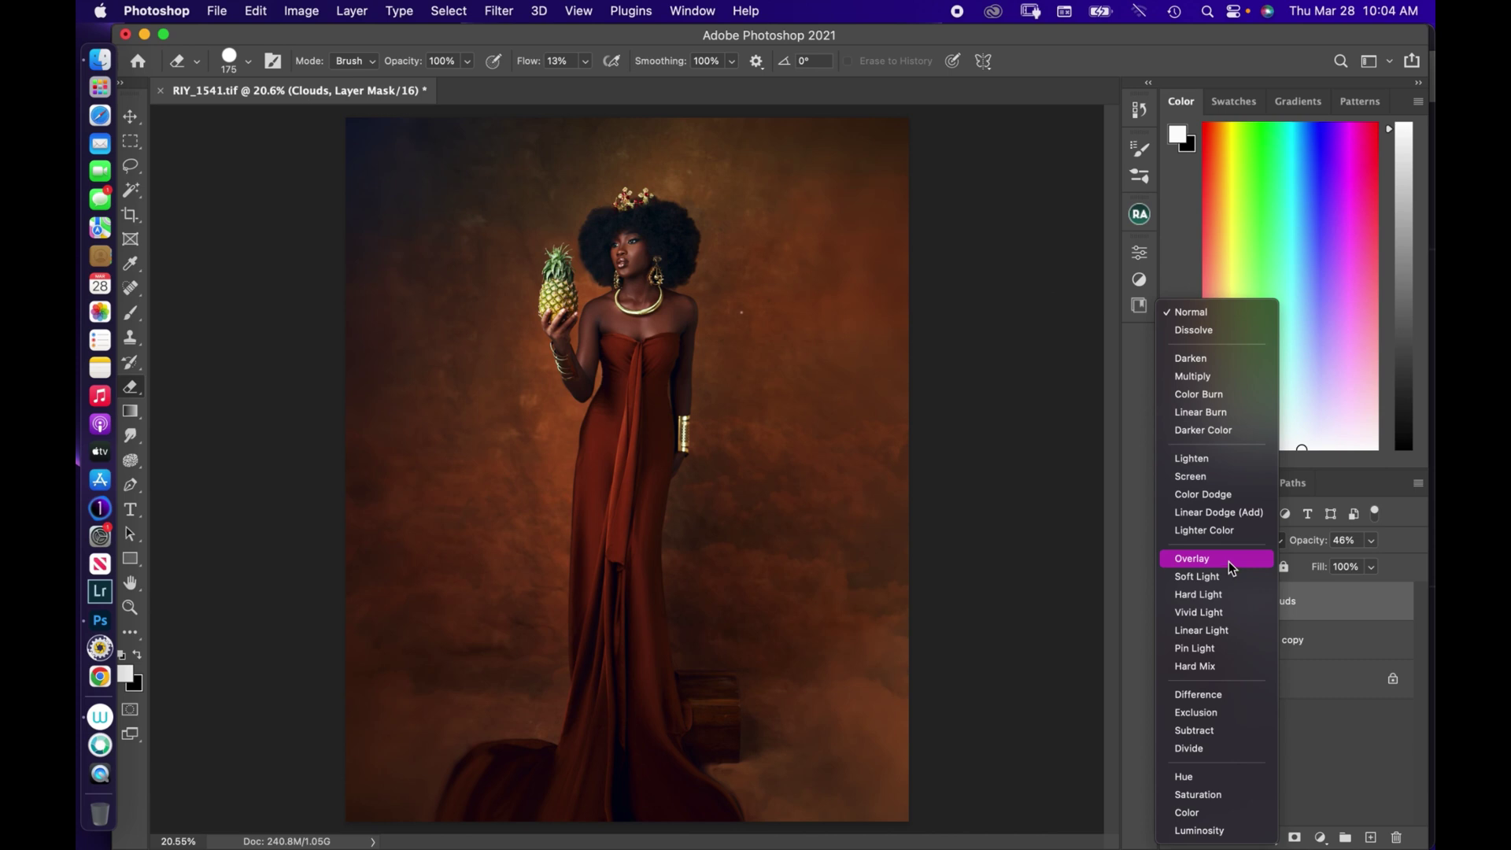
left_click(1227, 559)
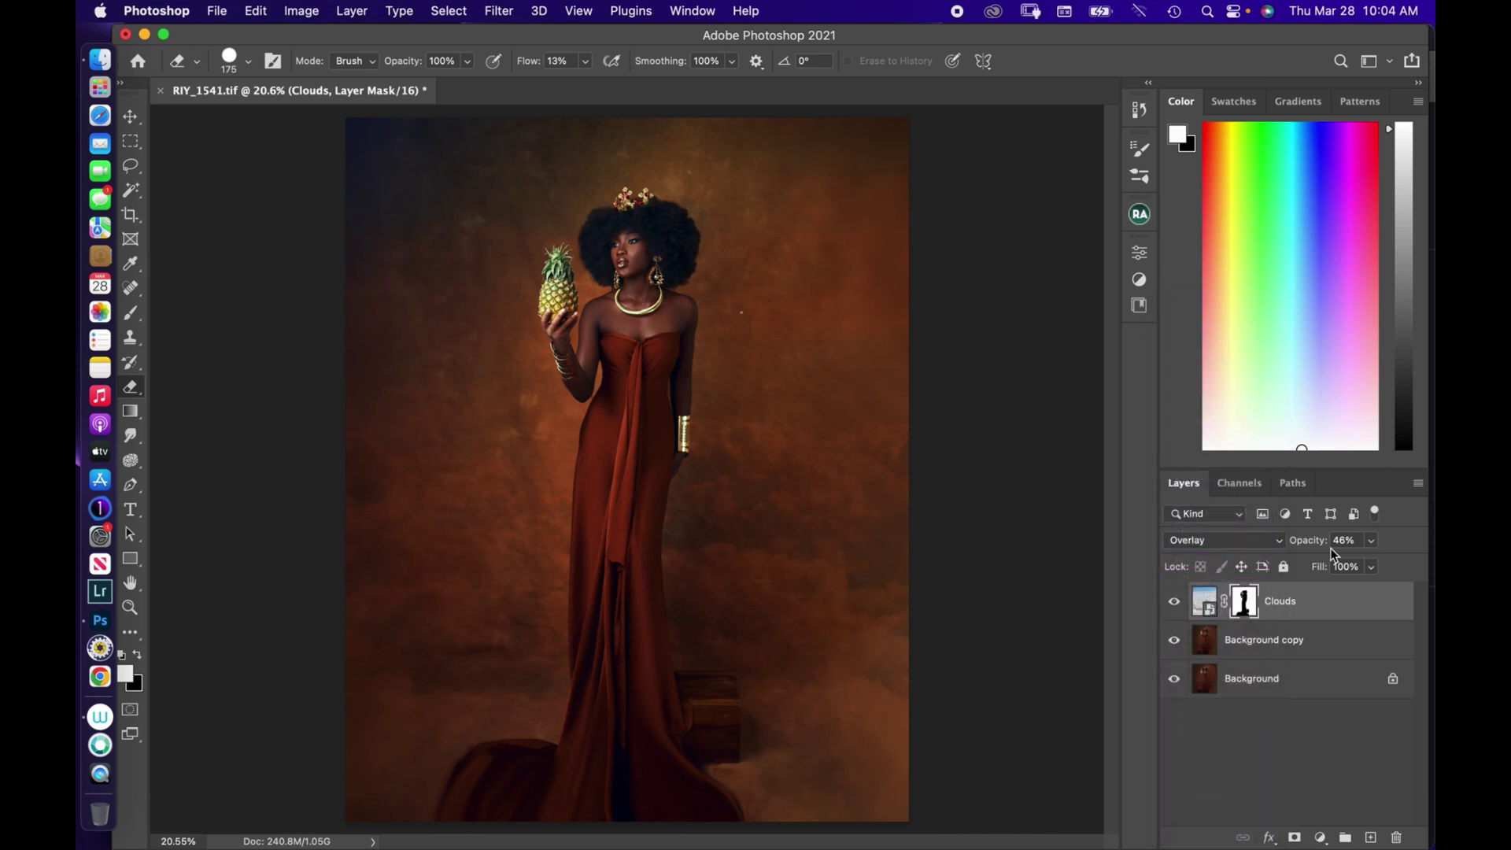
left_click(1373, 540)
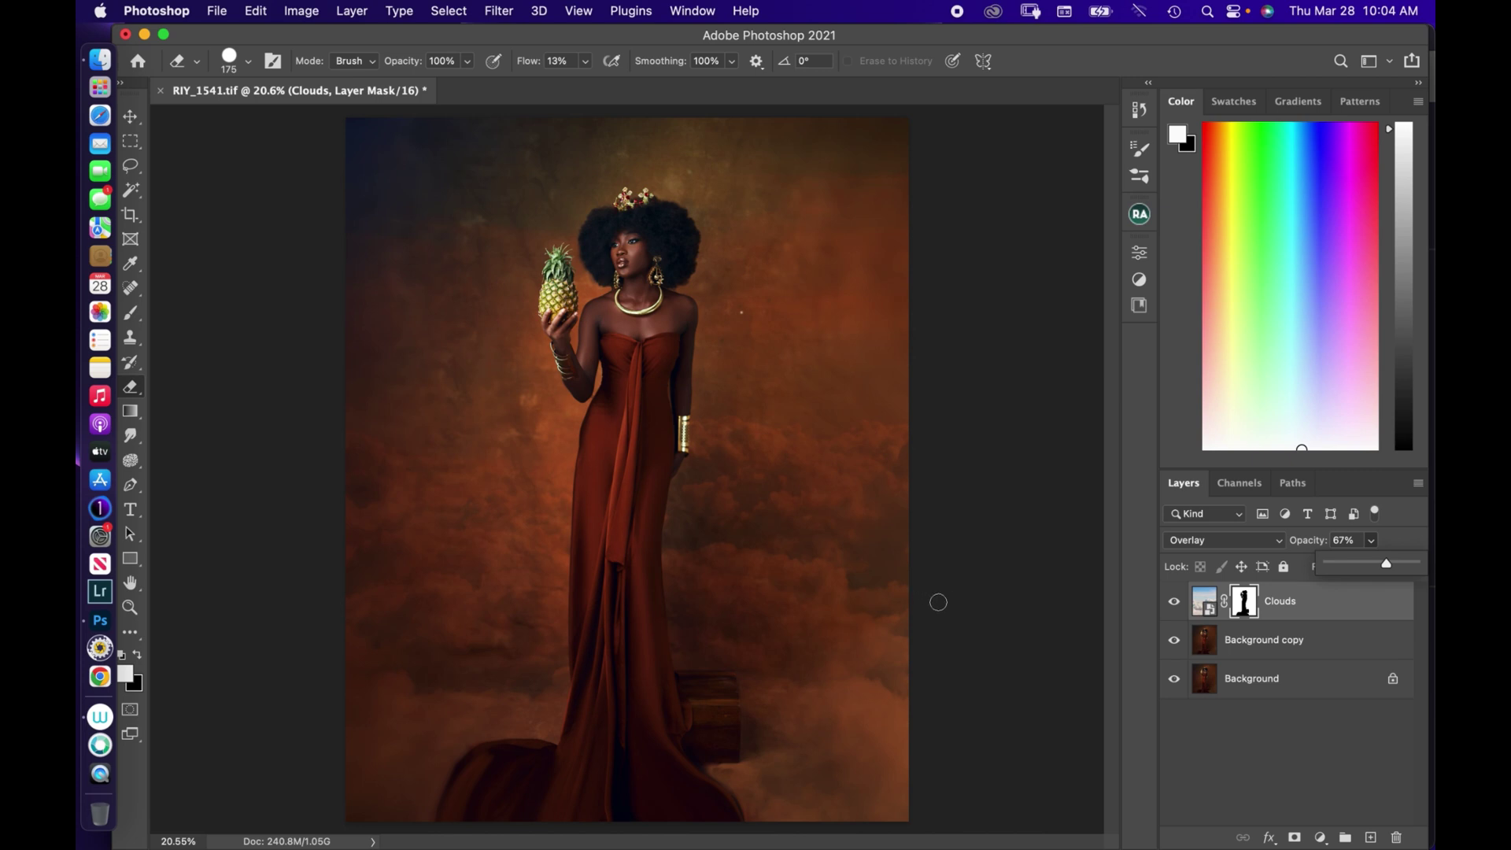
scroll(803, 287, "up", 5)
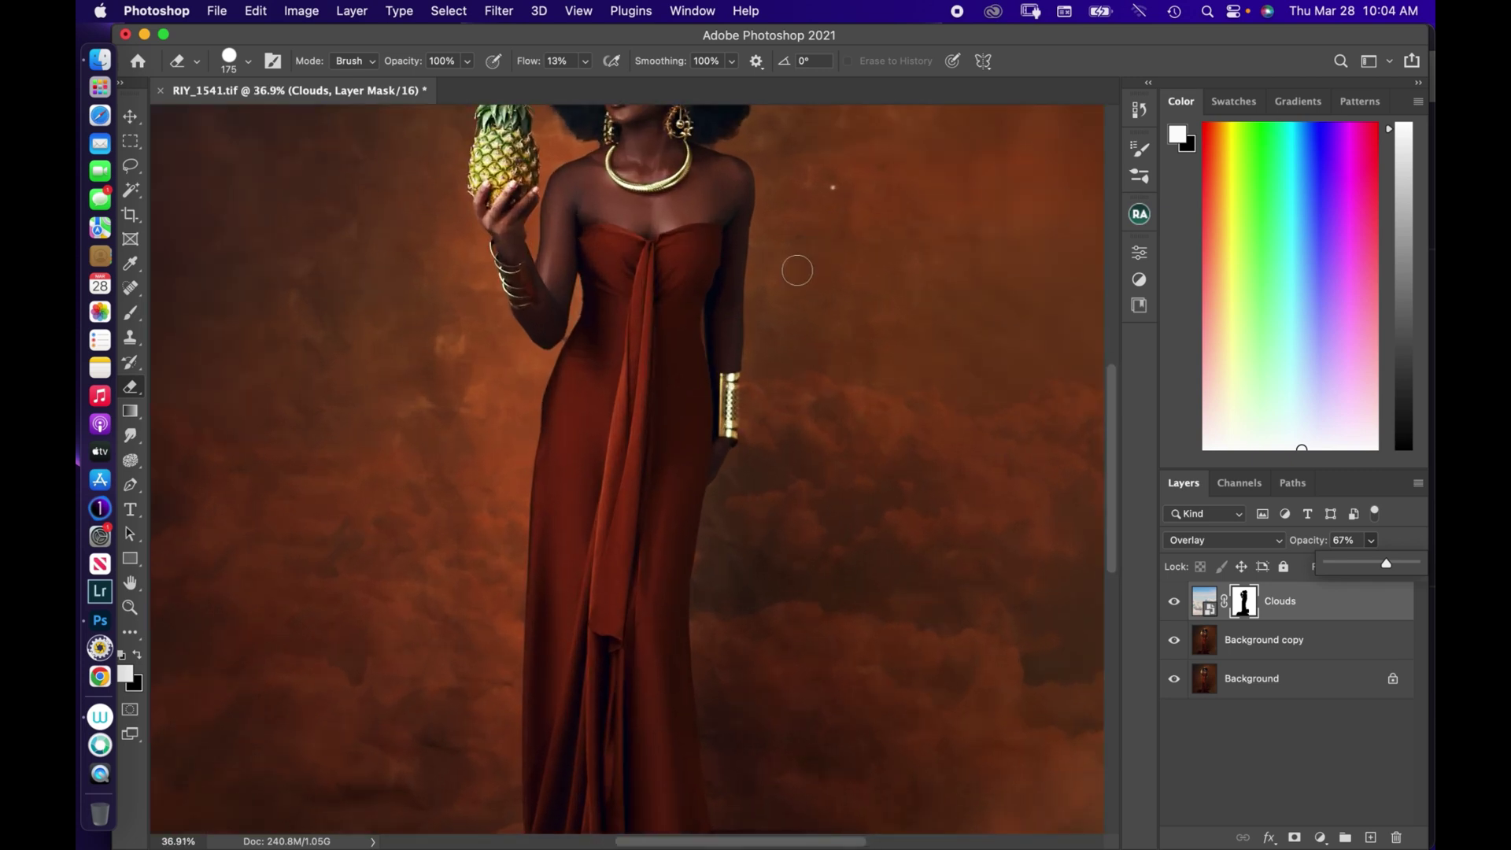
scroll(800, 263, "up", 8)
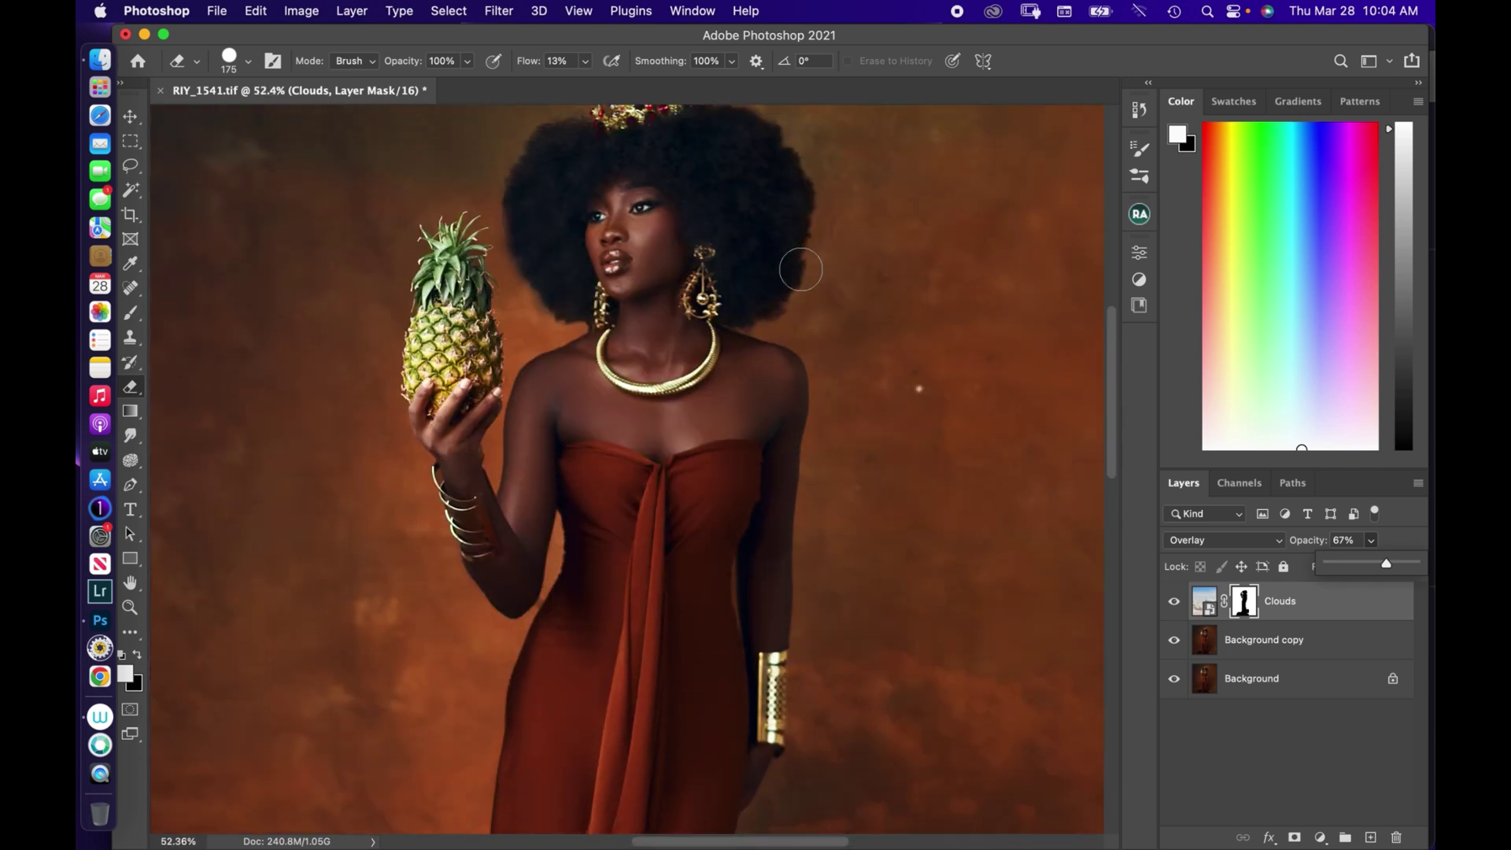
scroll(802, 271, "down", 8)
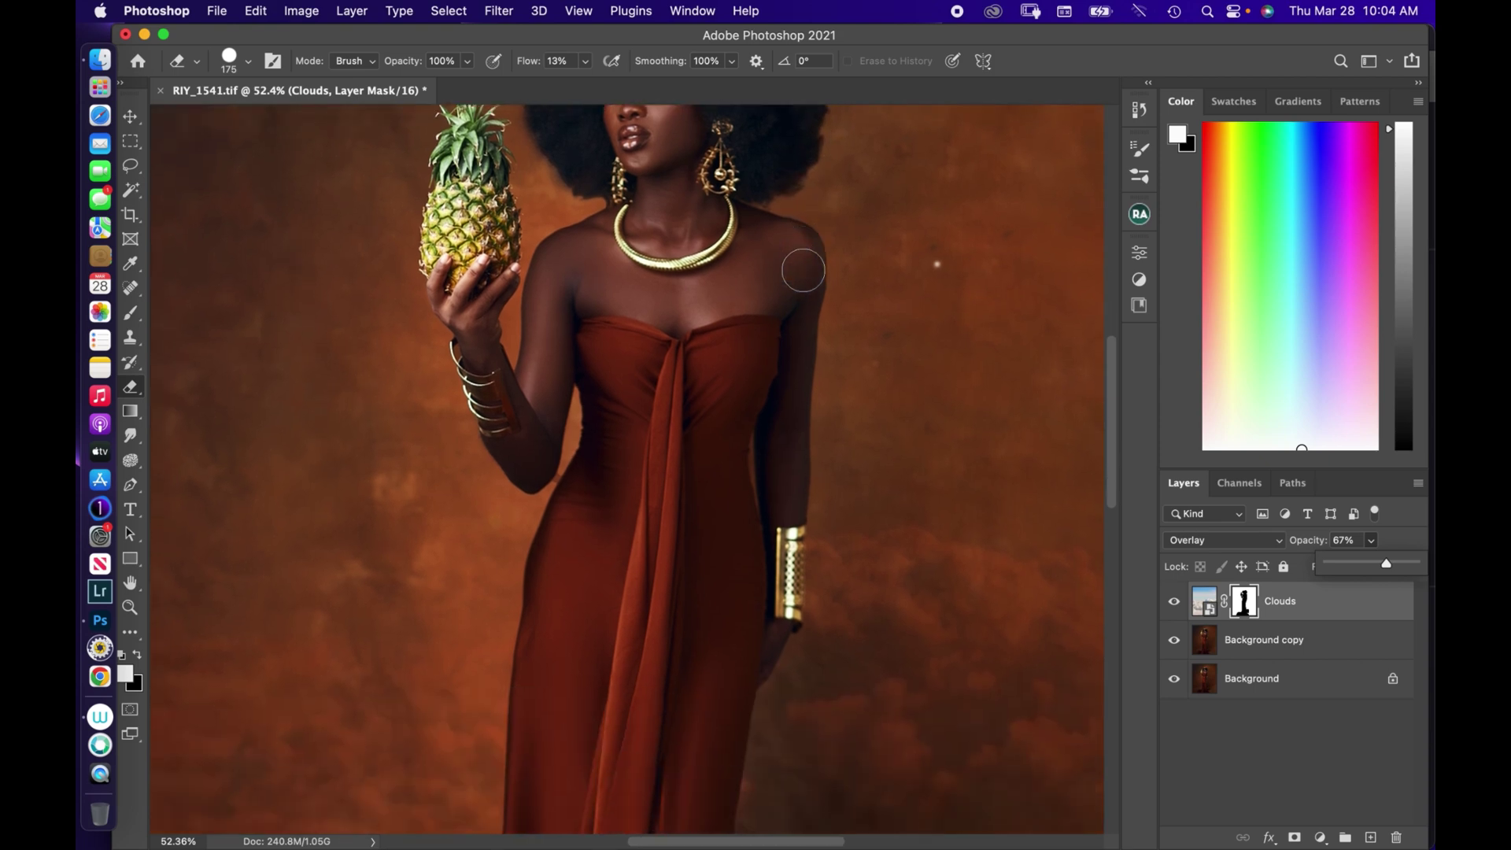
scroll(806, 274, "down", 8)
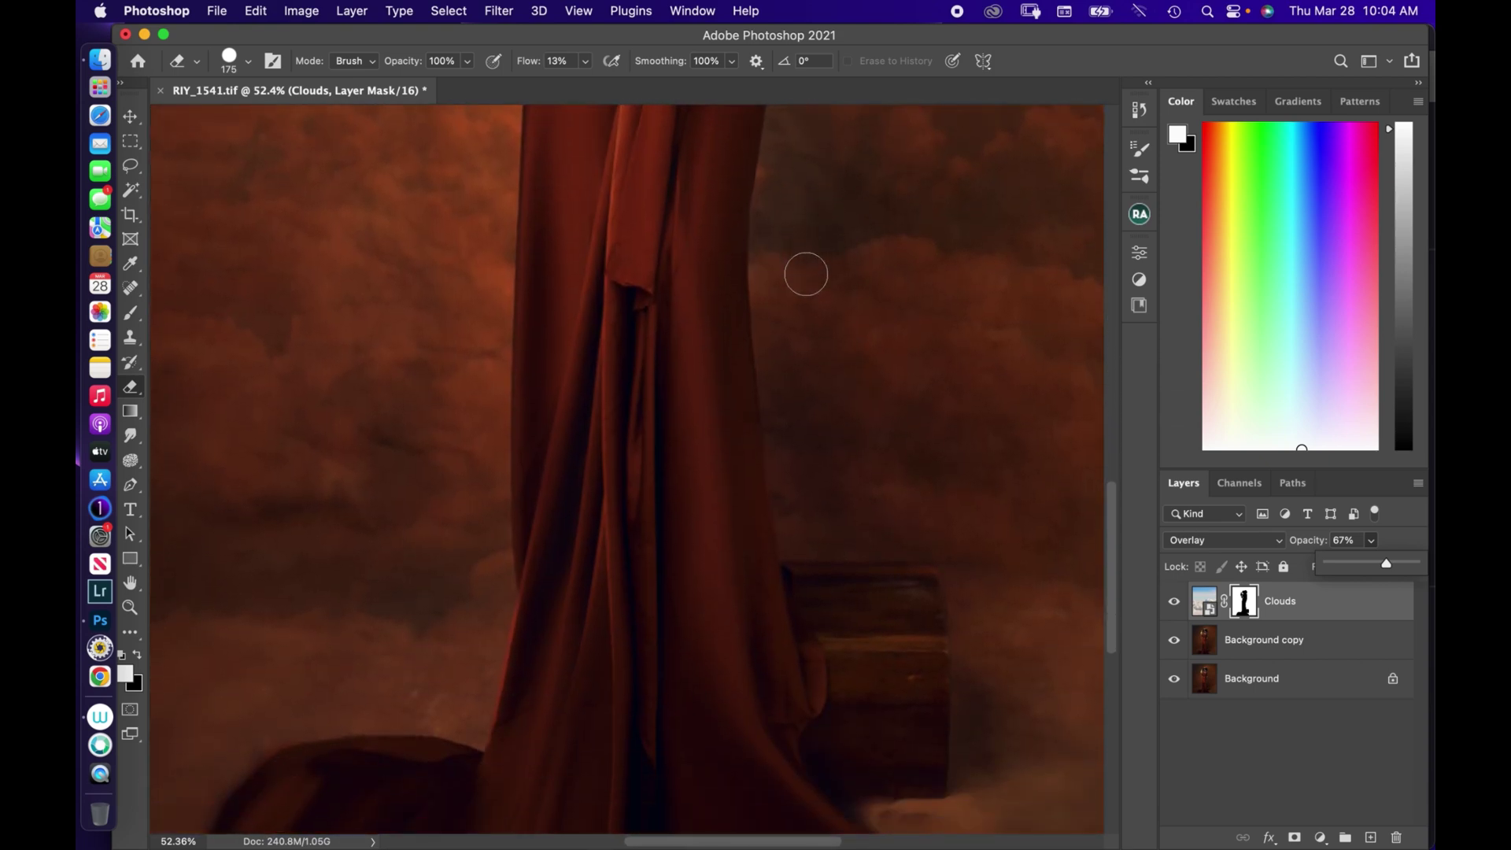
scroll(807, 271, "down", 4)
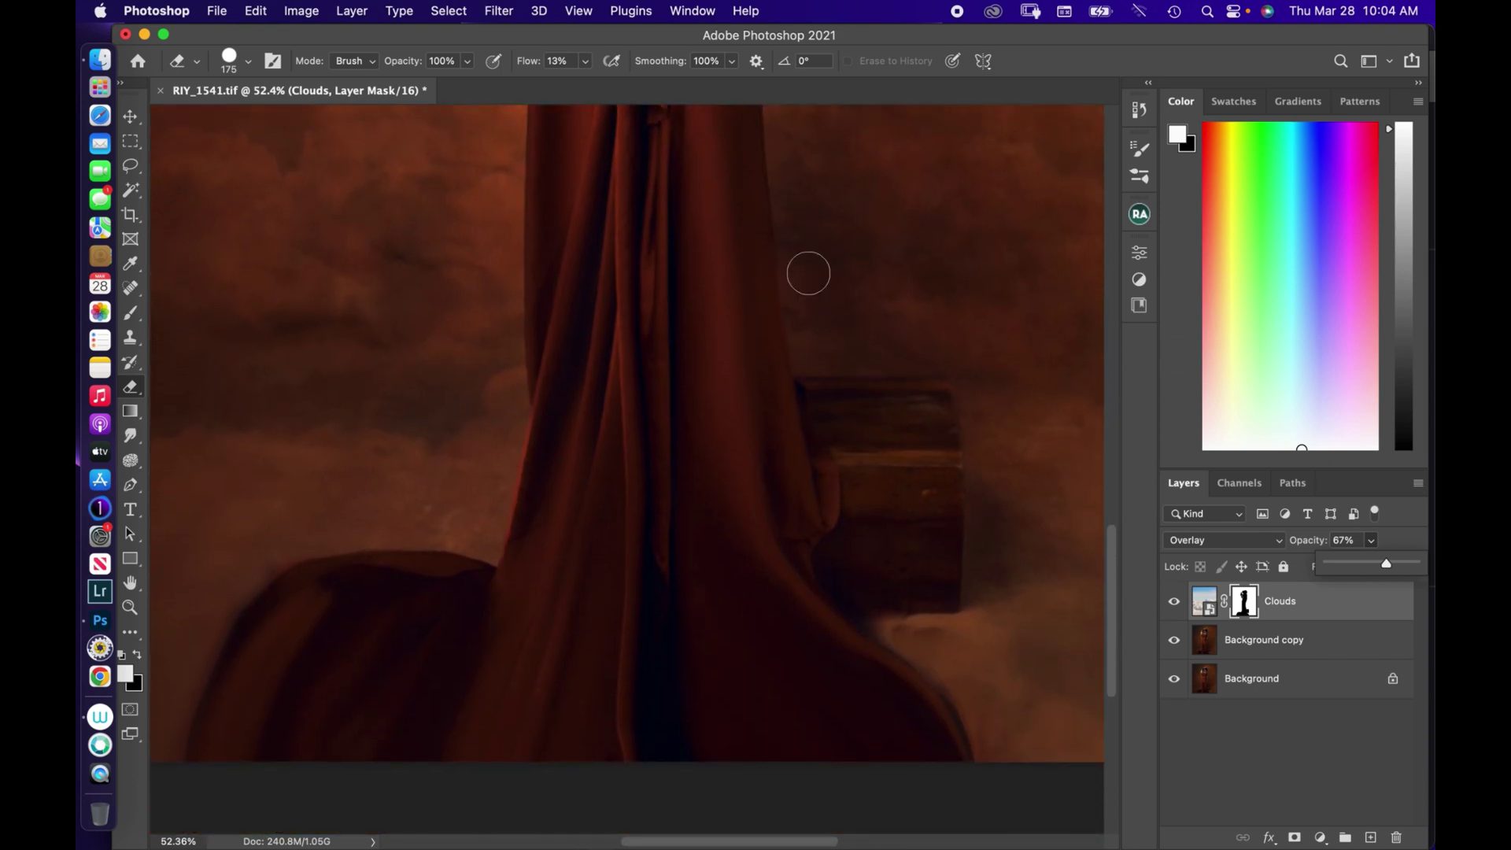
scroll(810, 270, "down", 1)
scroll(833, 325, "down", 6)
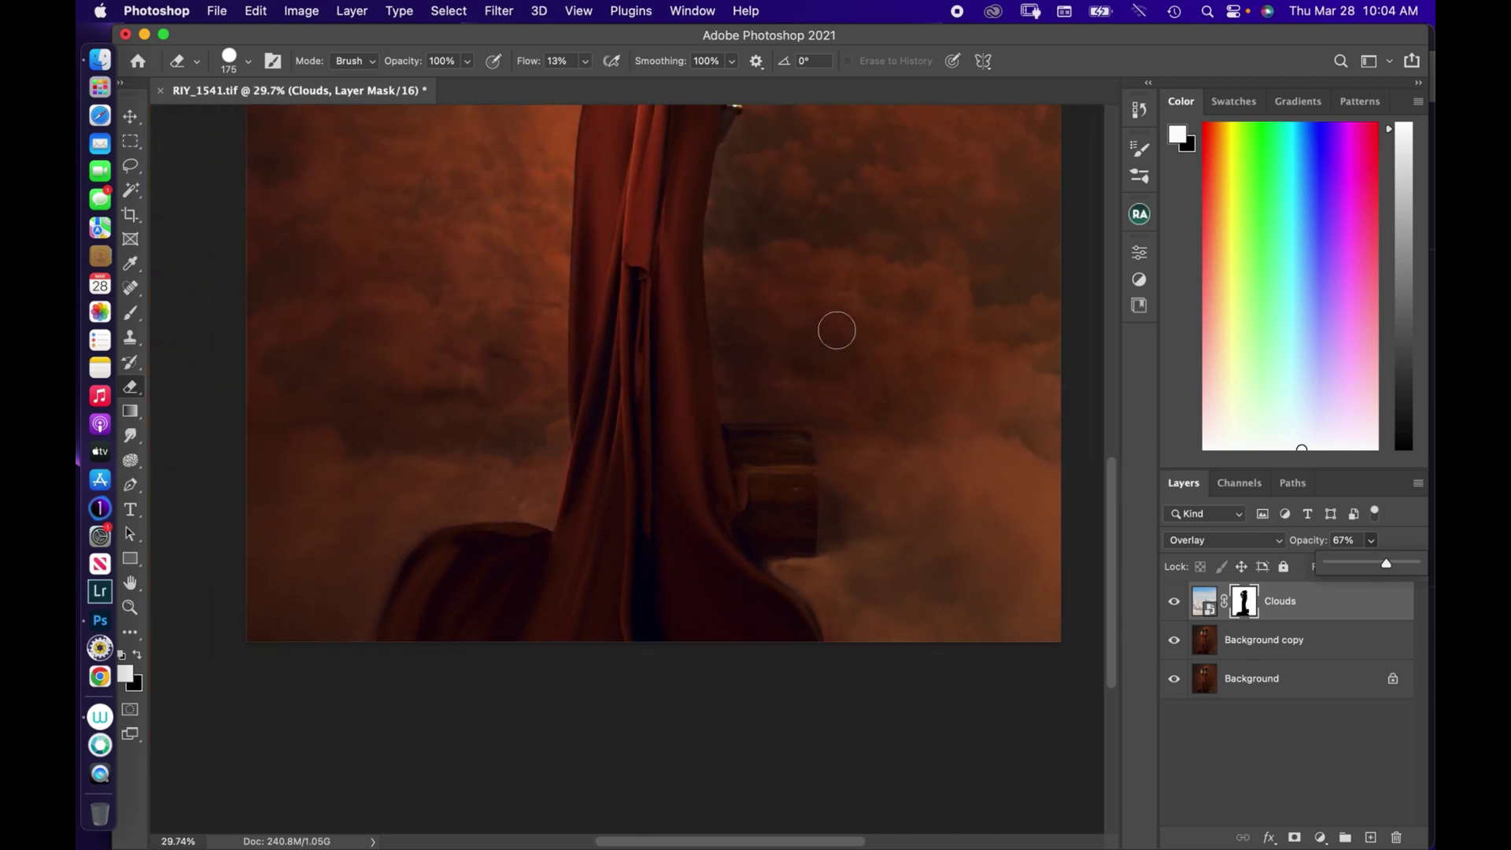
scroll(837, 330, "down", 1)
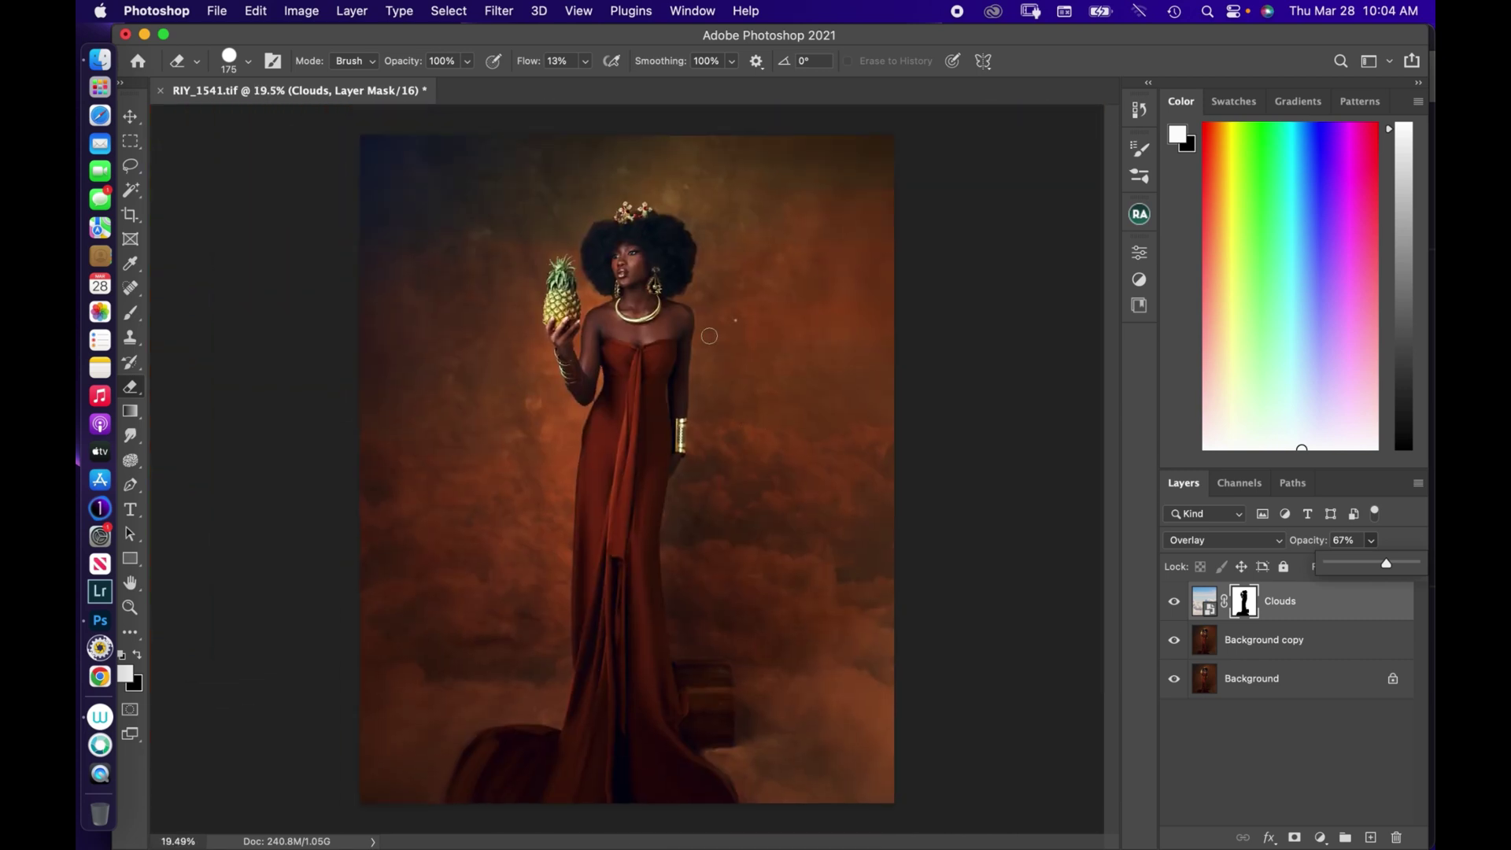
scroll(648, 295, "up", 2)
scroll(605, 281, "up", 2)
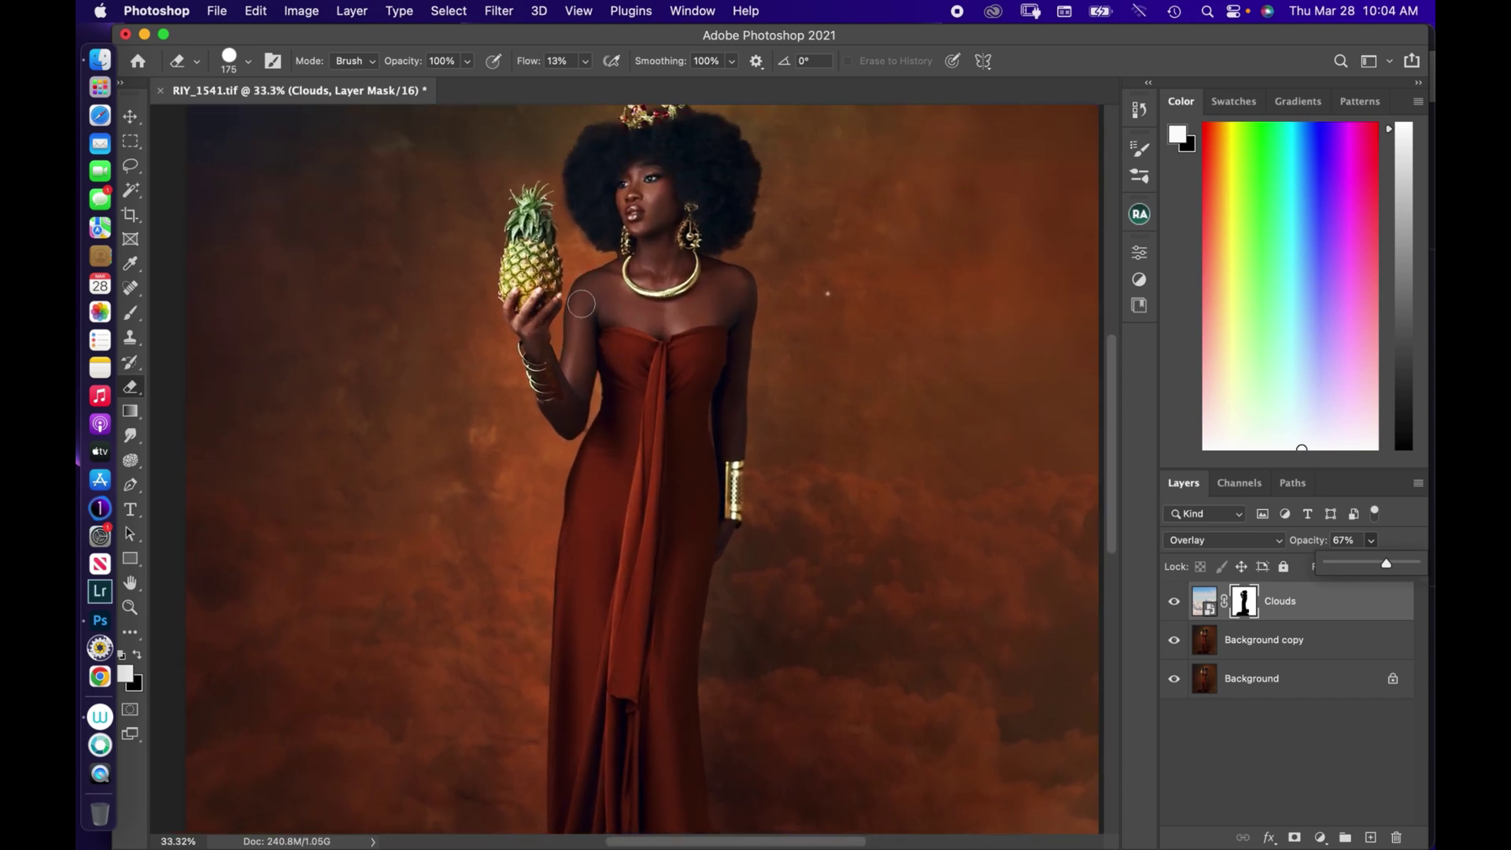
left_click_drag(677, 182, 681, 218)
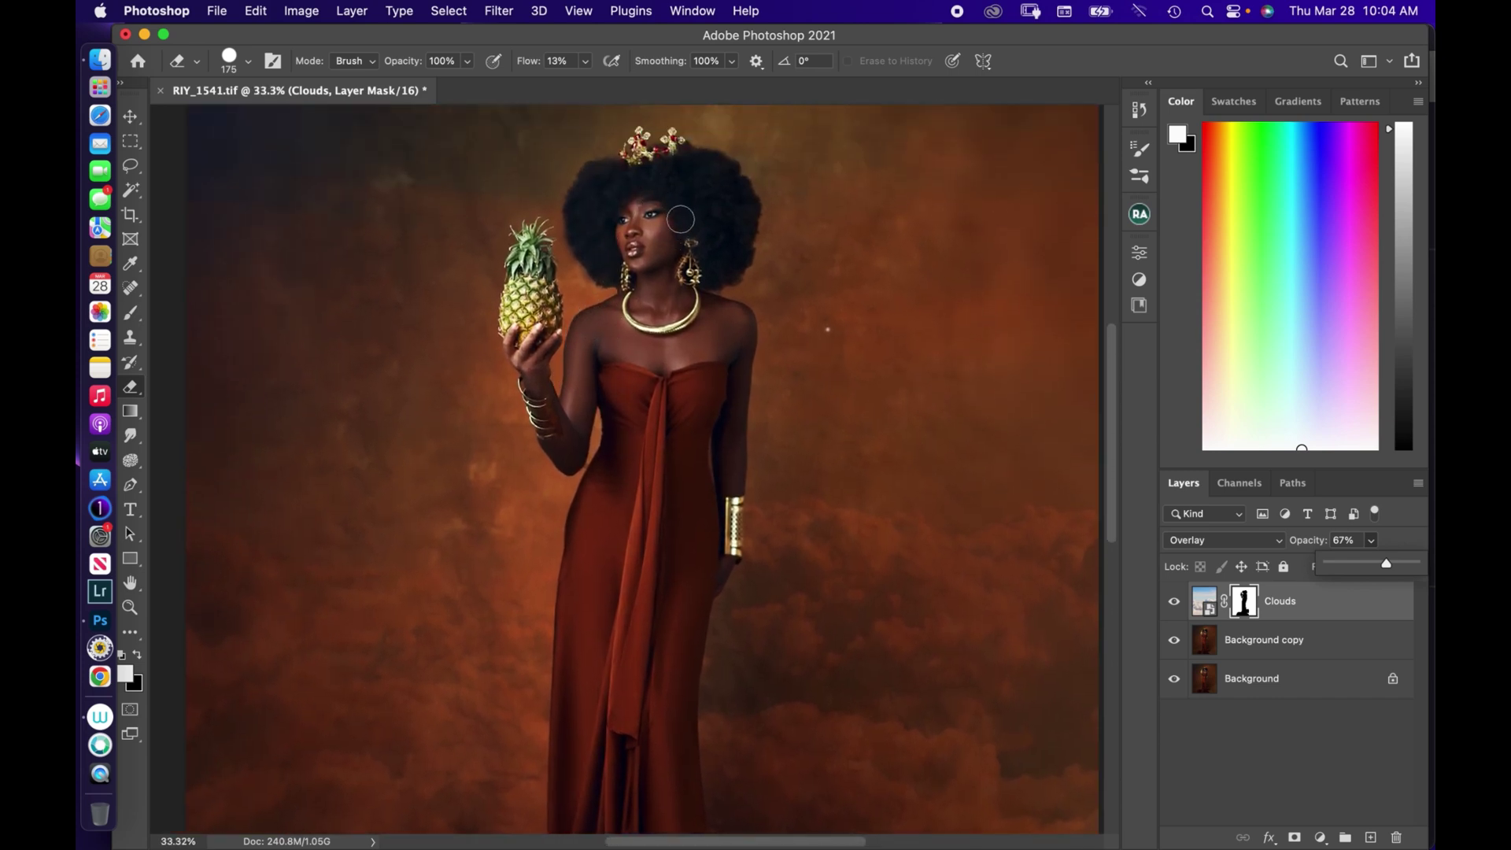
- Feather the Clouds layer mask in Properties, settling on about 9.2 px, then collapse the panel
left_click(1141, 254)
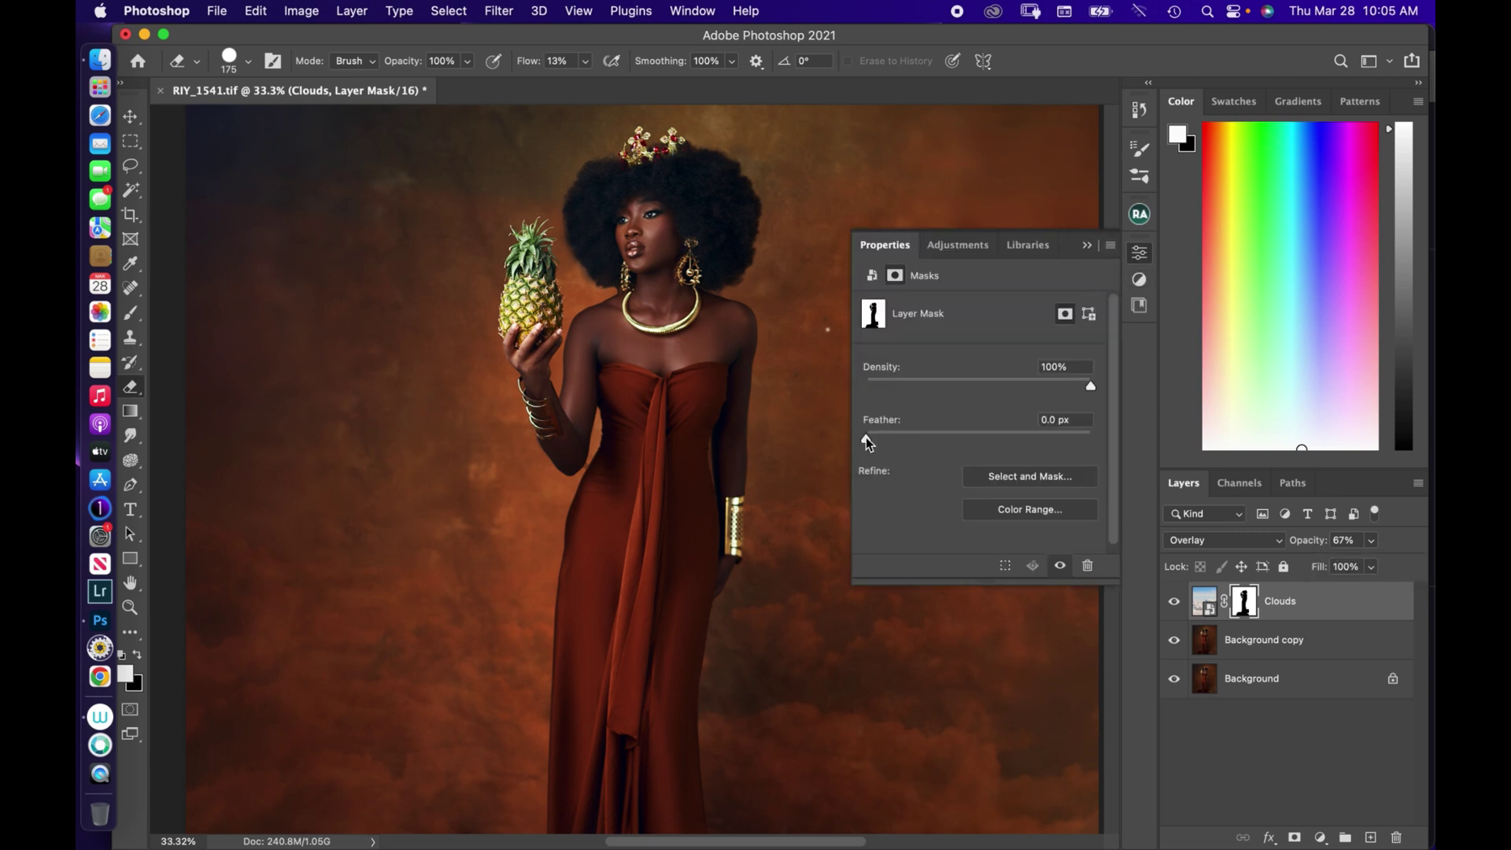
left_click_drag(866, 438, 930, 439)
scroll(902, 420, "up", 3)
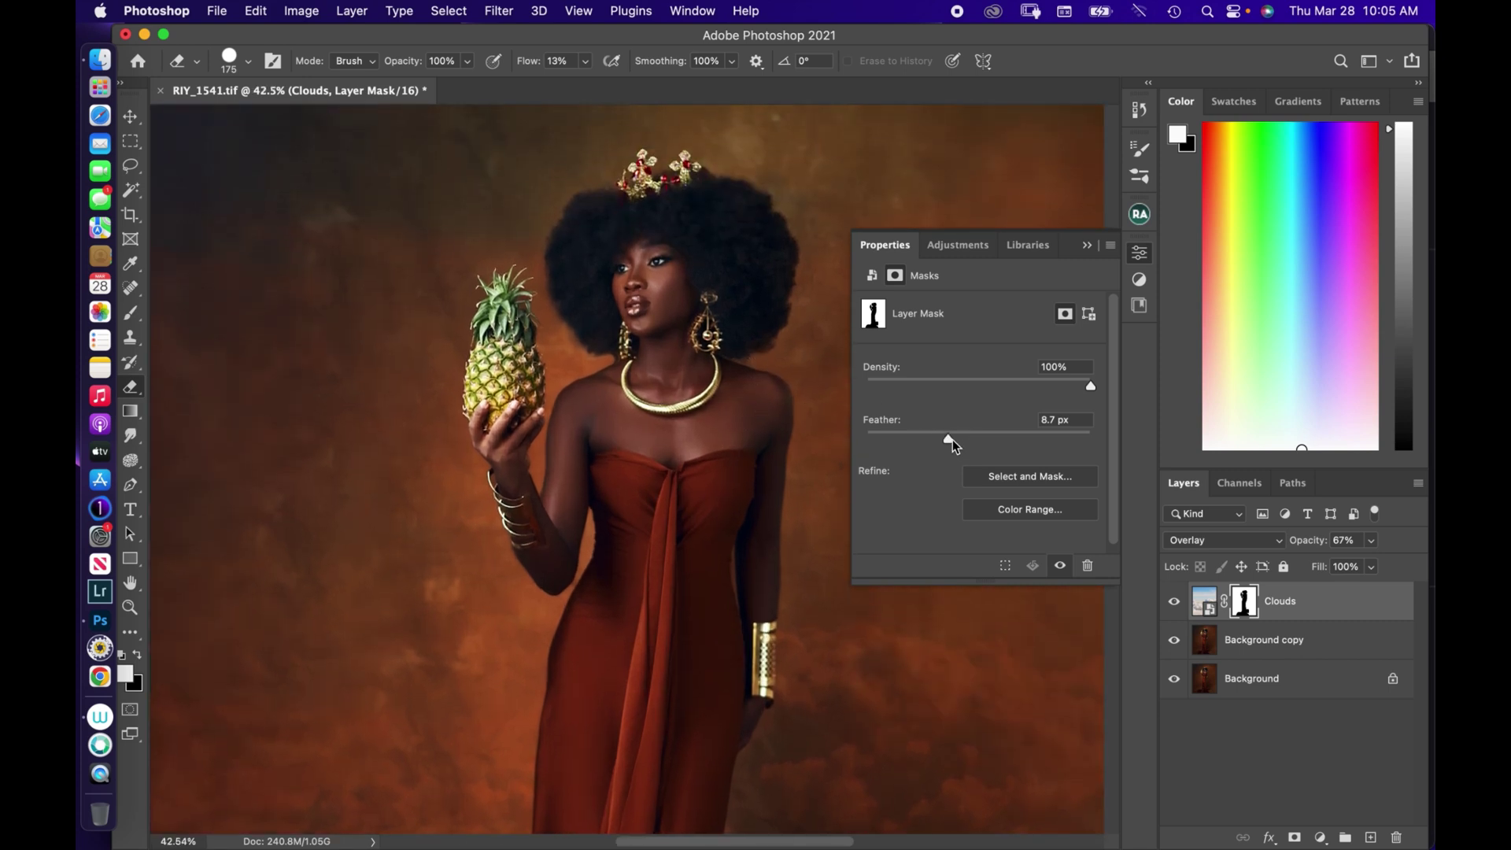
left_click_drag(952, 445, 966, 447)
mouse_move(971, 443)
left_mouse_down()
mouse_move(833, 422)
mouse_move(958, 439)
left_mouse_up()
left_click(1084, 246)
scroll(796, 505, "down", 3)
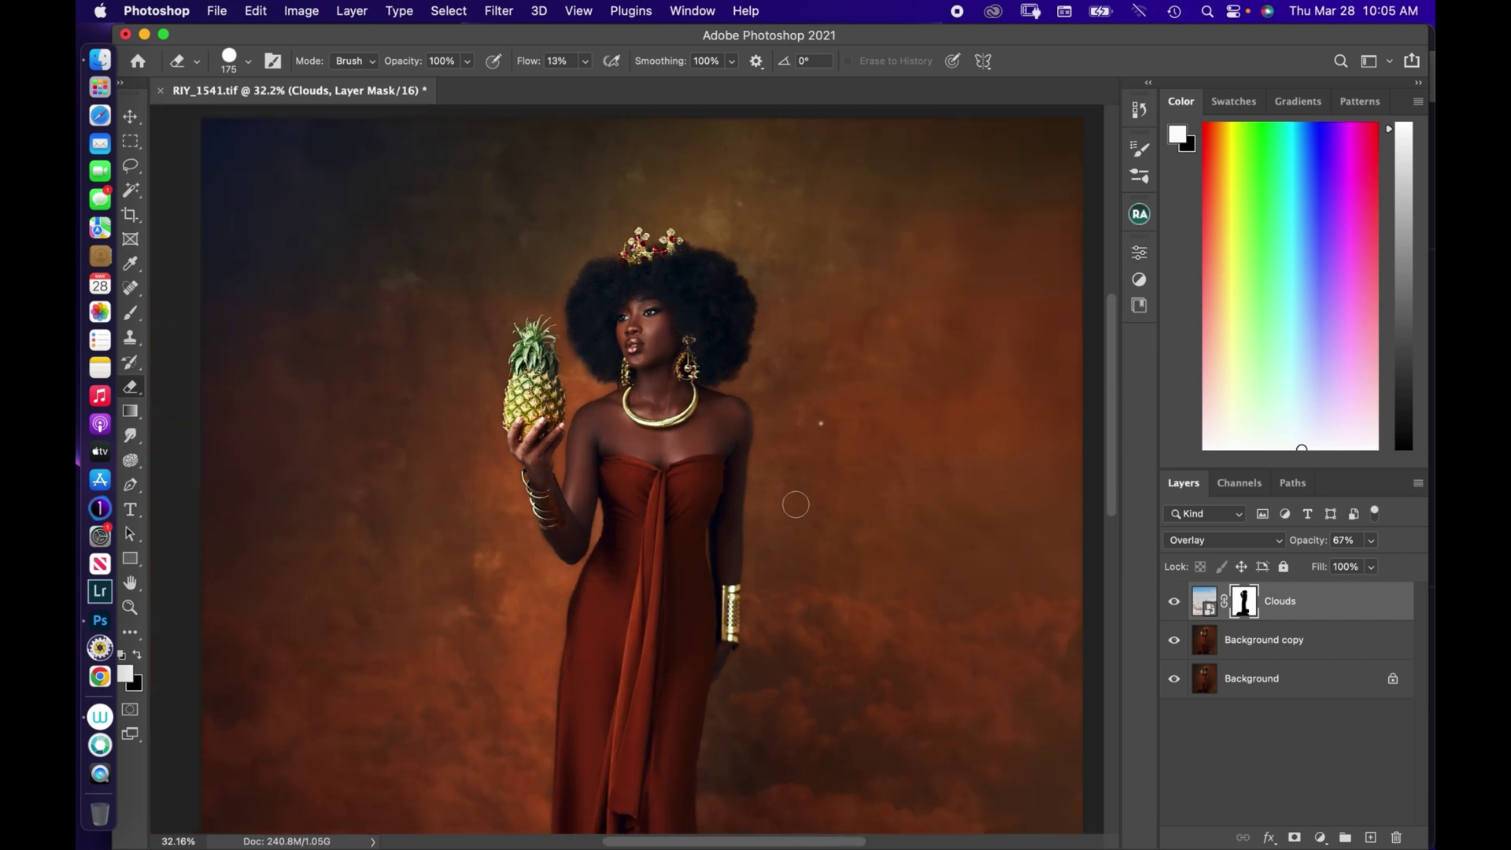
scroll(799, 503, "down", 2)
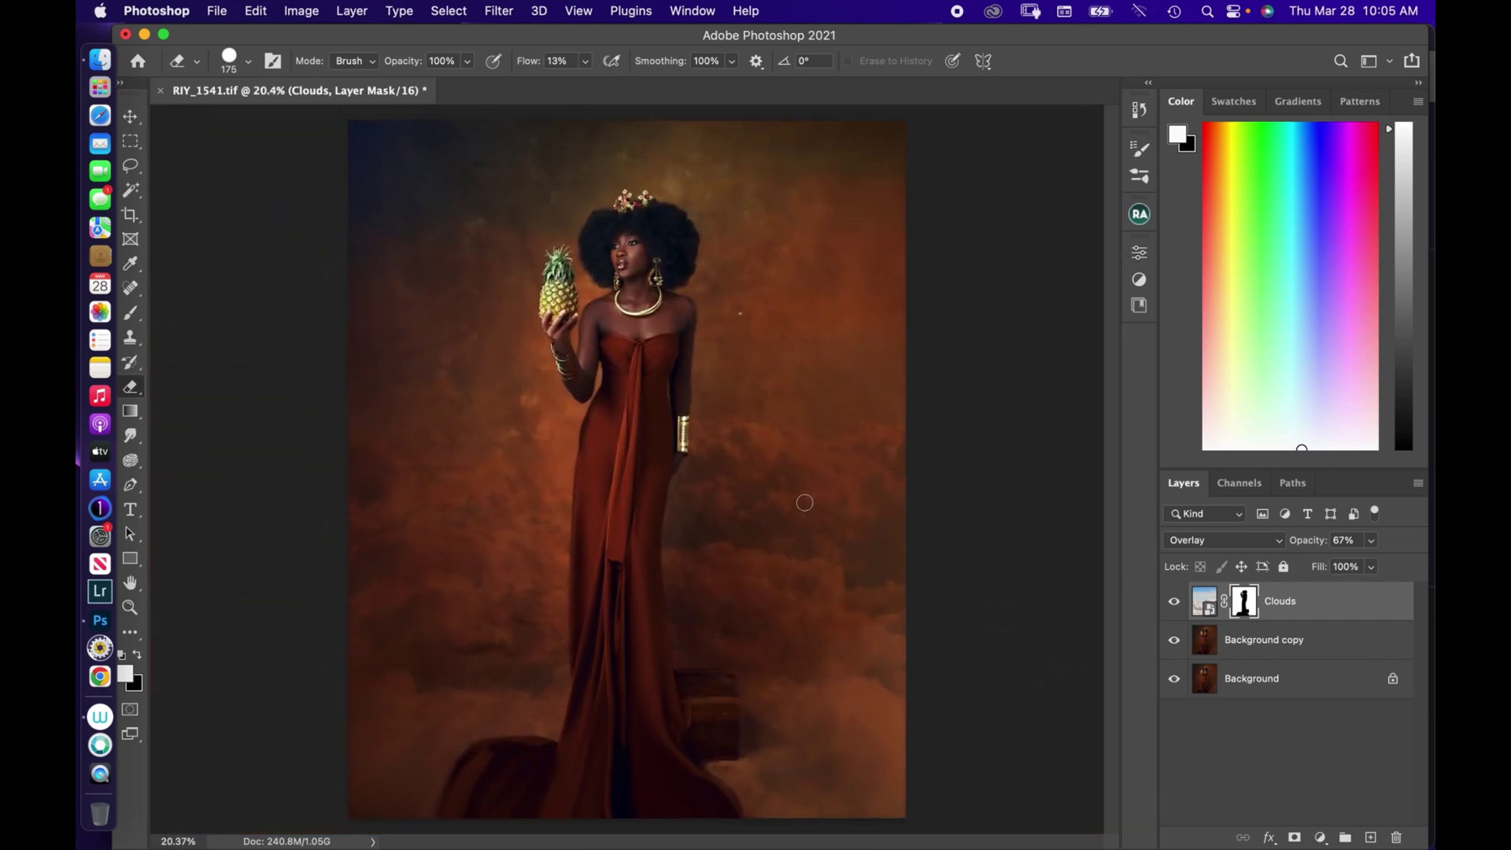